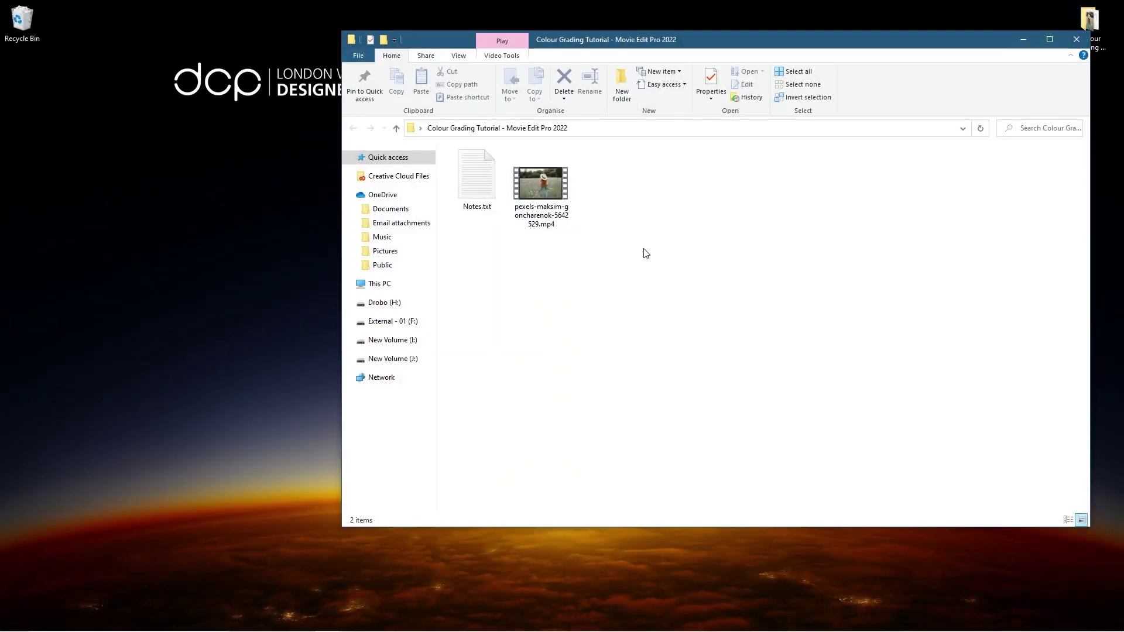
# Select the woman-in-field pexels MP4 in the Colour Grading Tutorial - Movie Edit Pro 2022 folder
pyautogui.moveTo(643, 250); pyautogui.dragTo(565, 205)
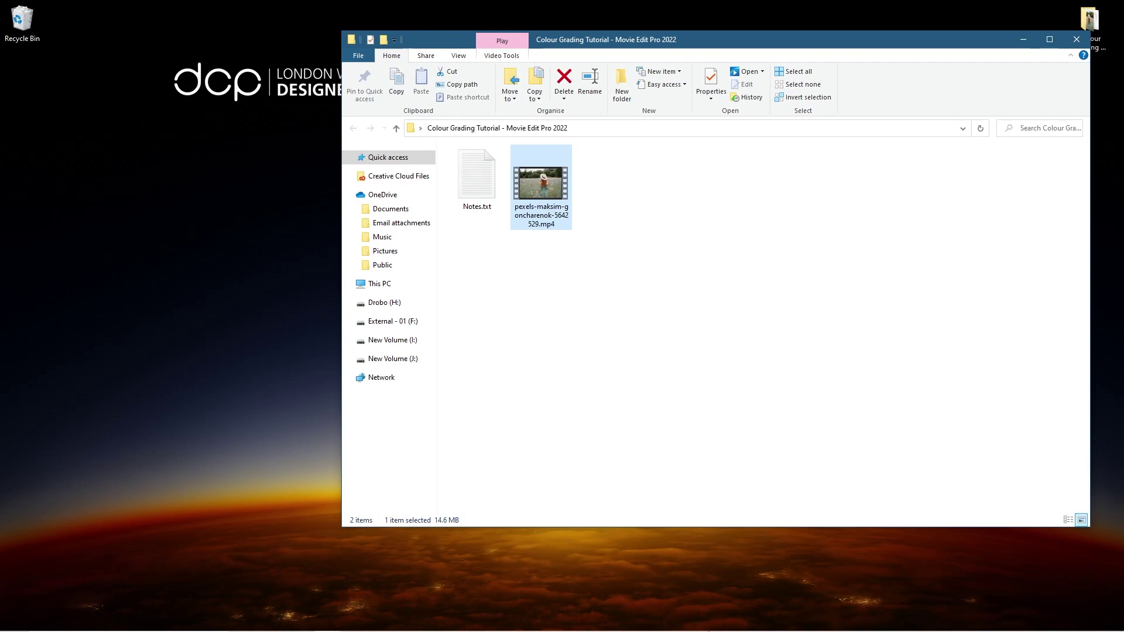
# Create the new project 2021-09-26 - 02 from the File menu, discarding the previous project's changes
pyautogui.click(935, 624)
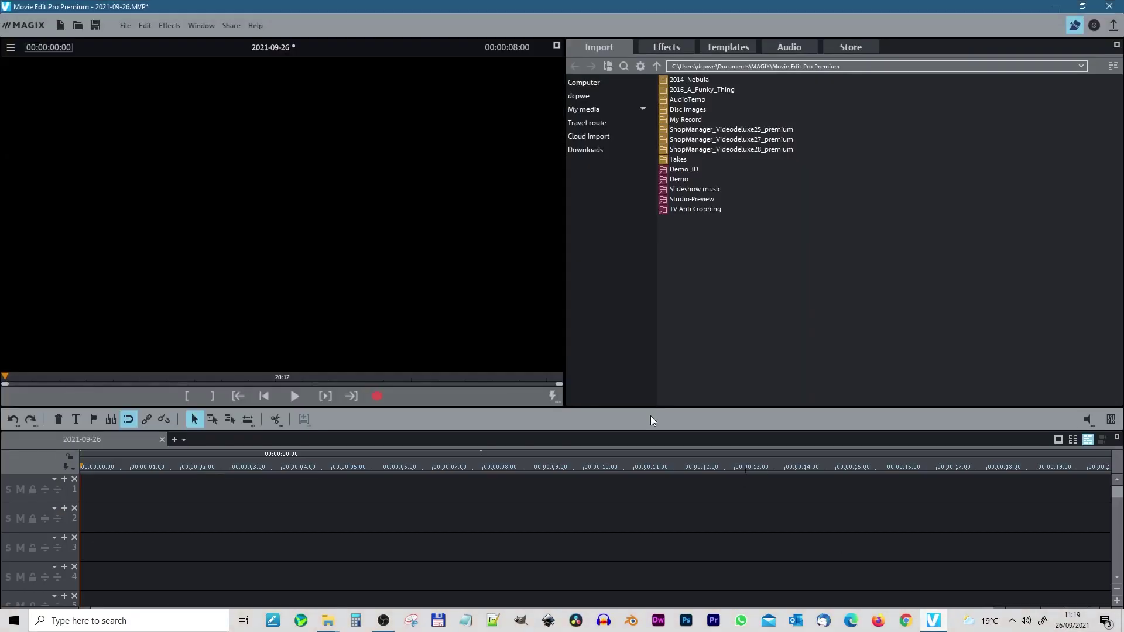
pyautogui.click(124, 25)
pyautogui.click(146, 43)
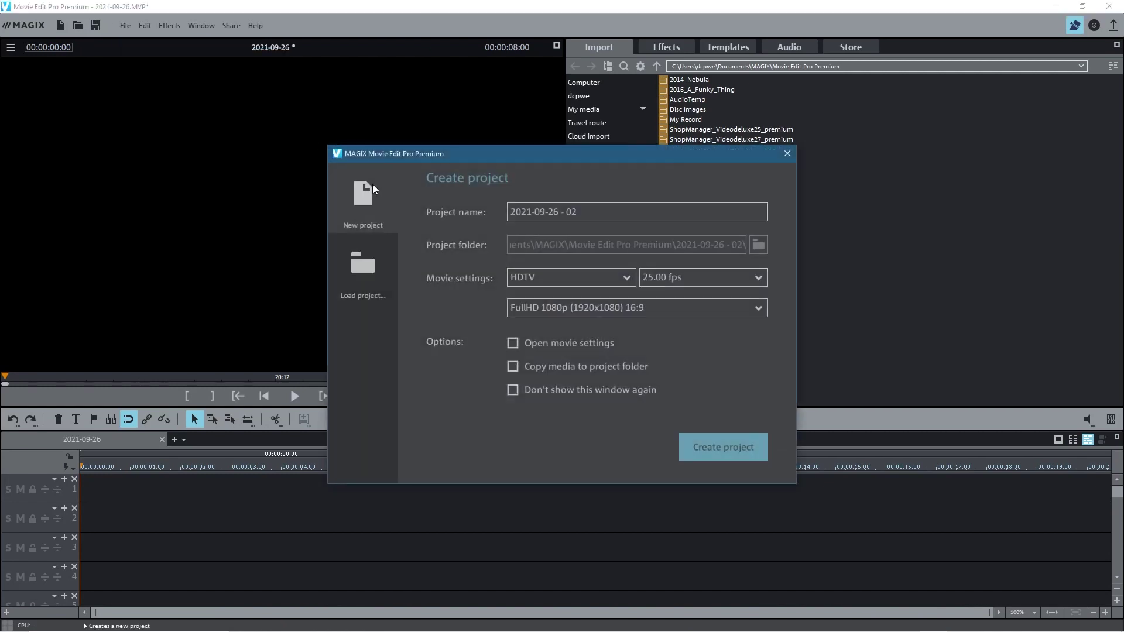
pyautogui.click(722, 457)
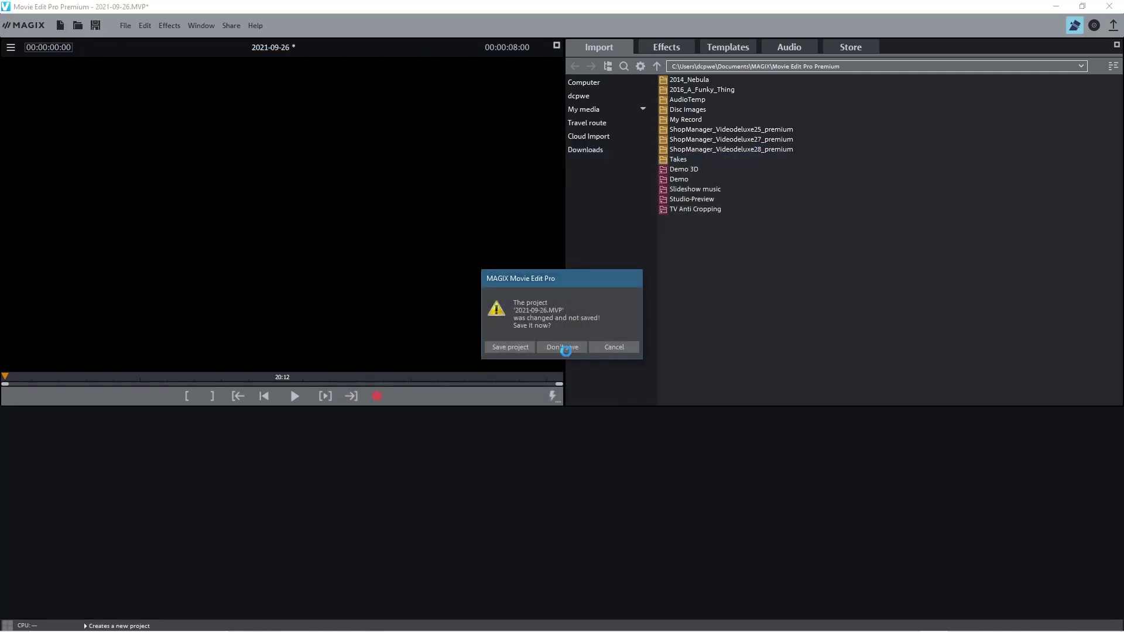
pyautogui.click(562, 347)
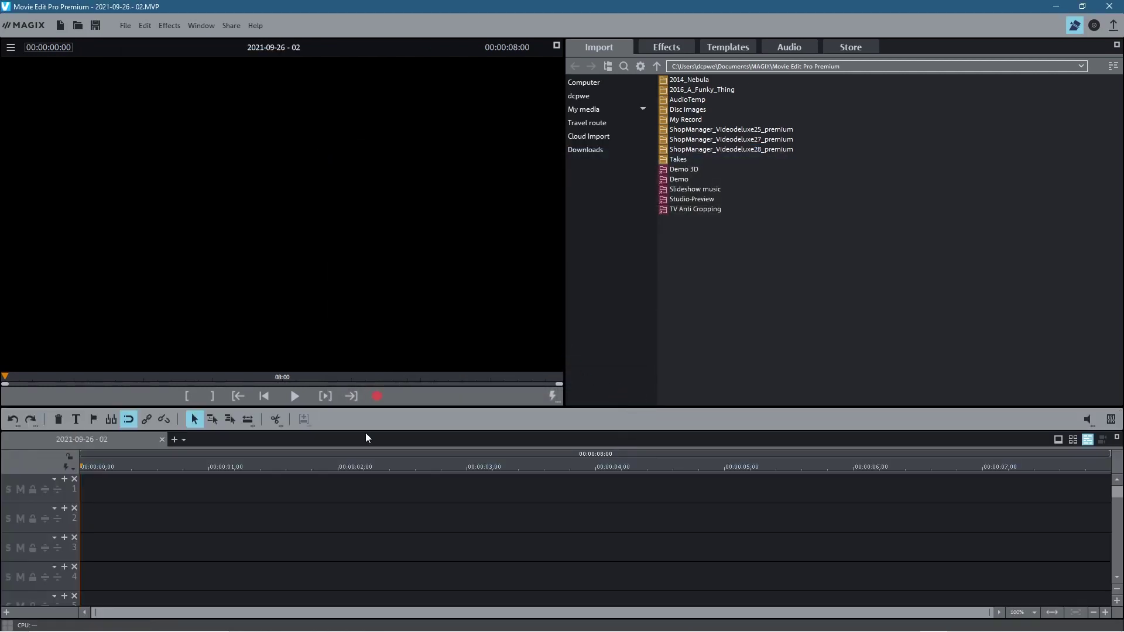
pyautogui.hotkey('alt', 'Tab')
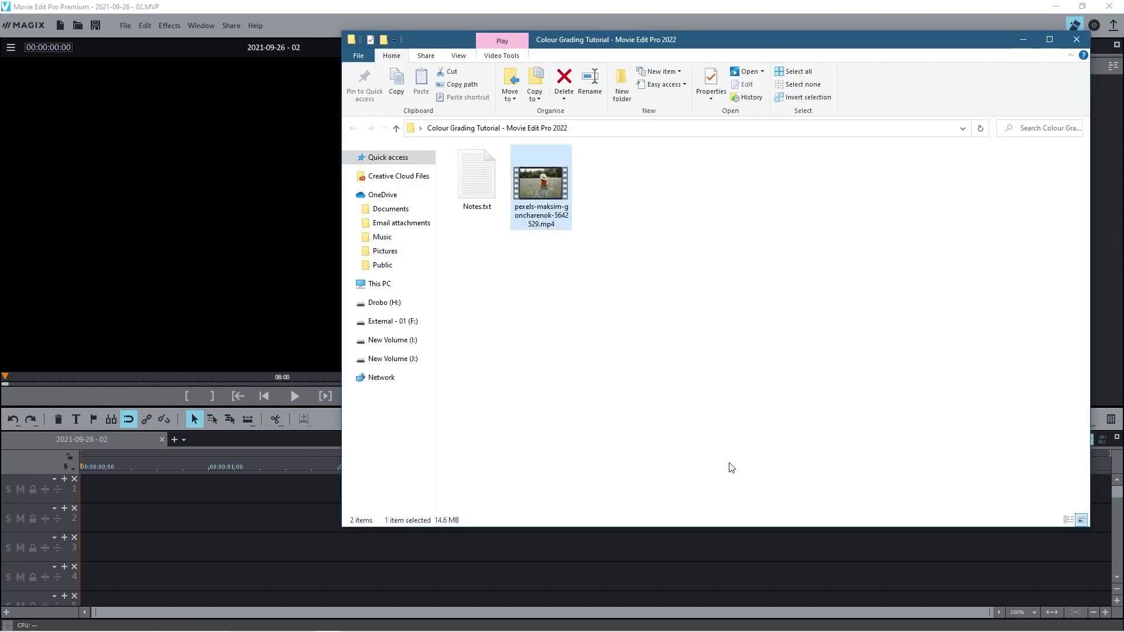
# Drop the woman-in-field MP4 onto tracks 1 and 2, then select both copies
pyautogui.moveTo(541, 184); pyautogui.dragTo(93, 498)
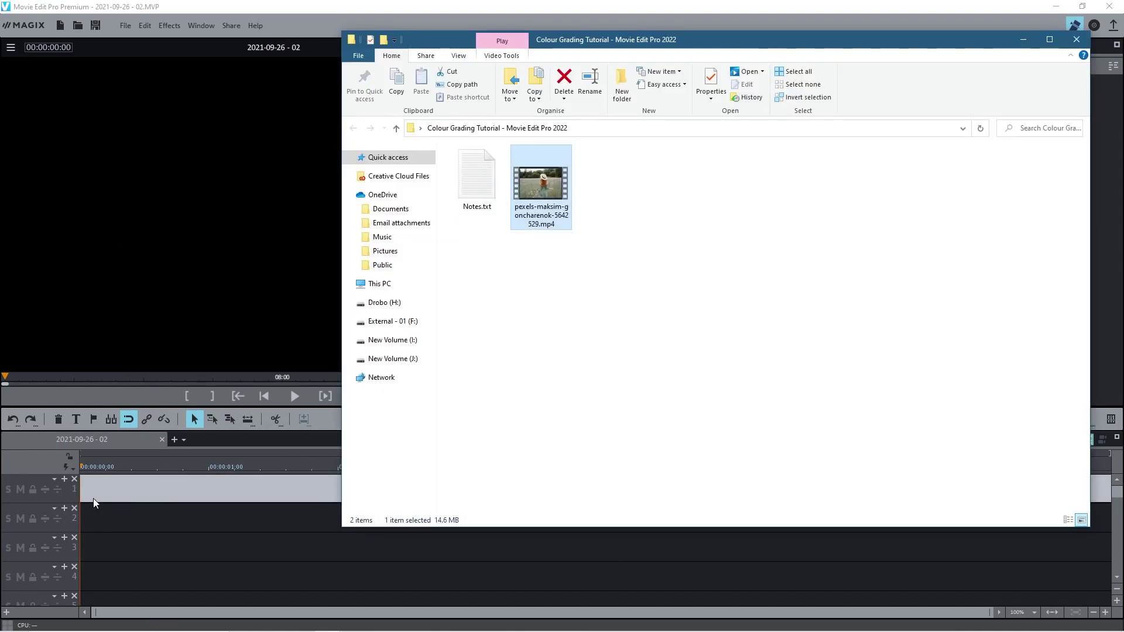
pyautogui.moveTo(523, 203); pyautogui.dragTo(120, 530)
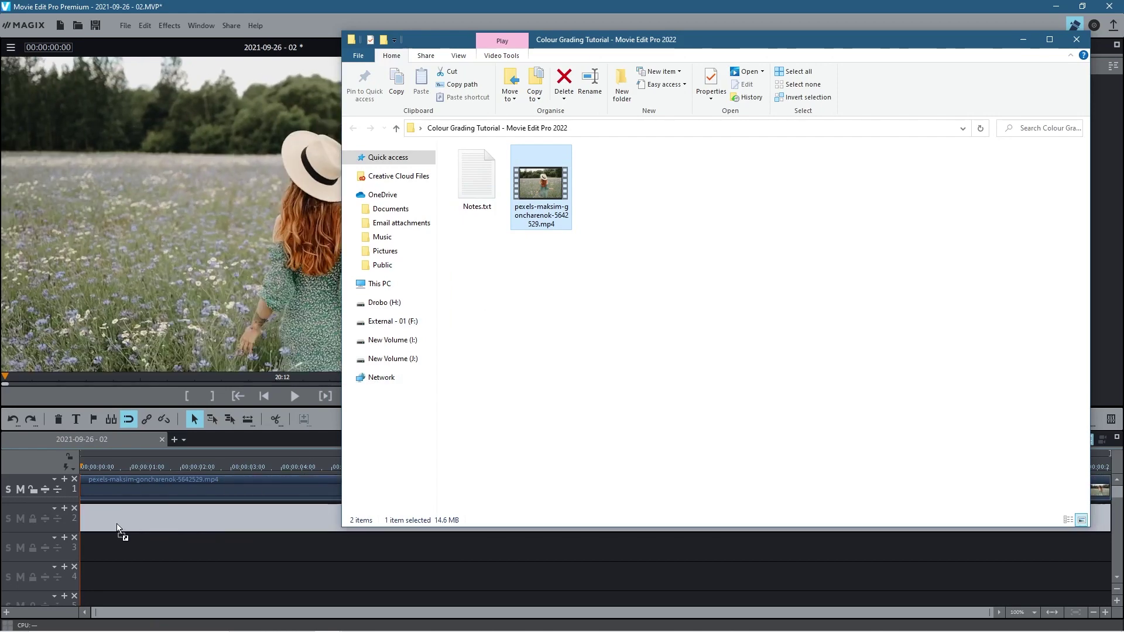
pyautogui.click(161, 561)
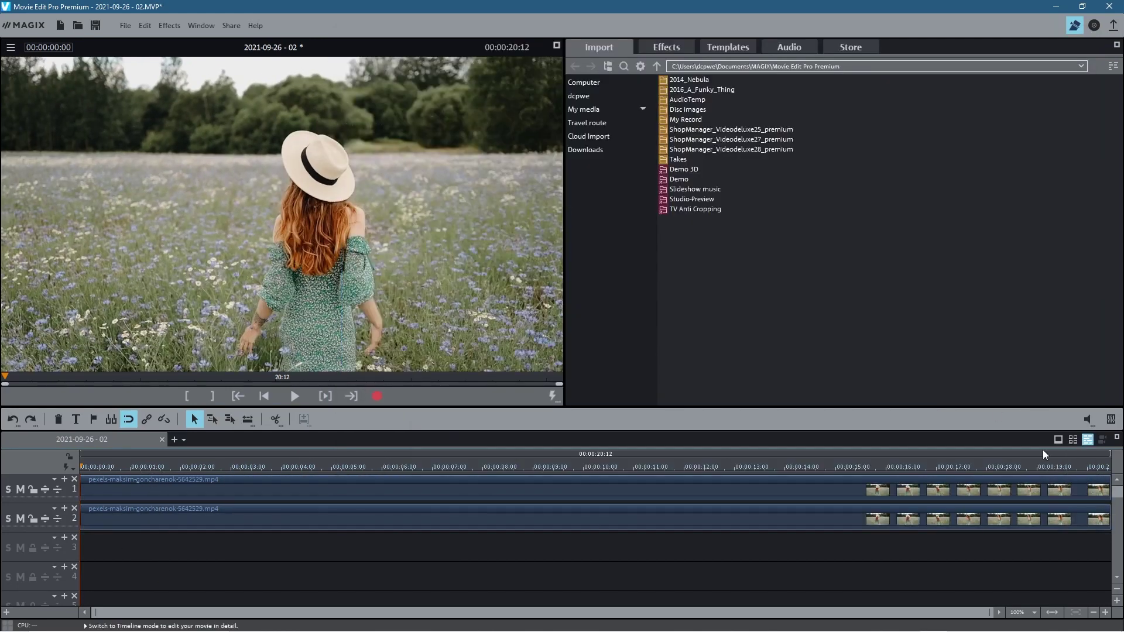
pyautogui.click(125, 494)
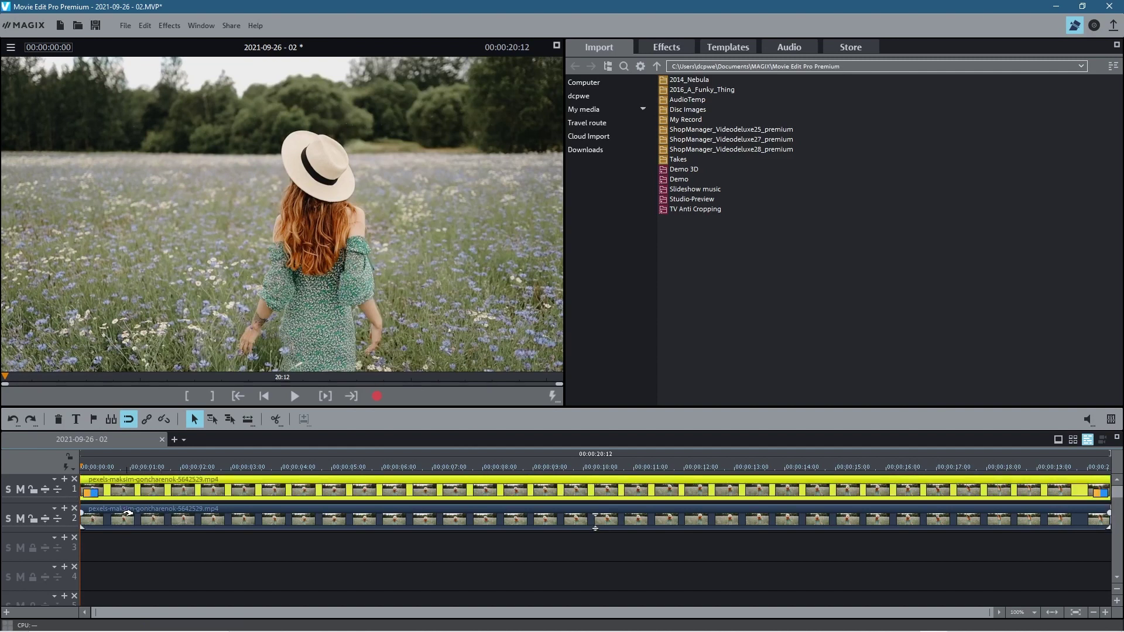
pyautogui.click(127, 515)
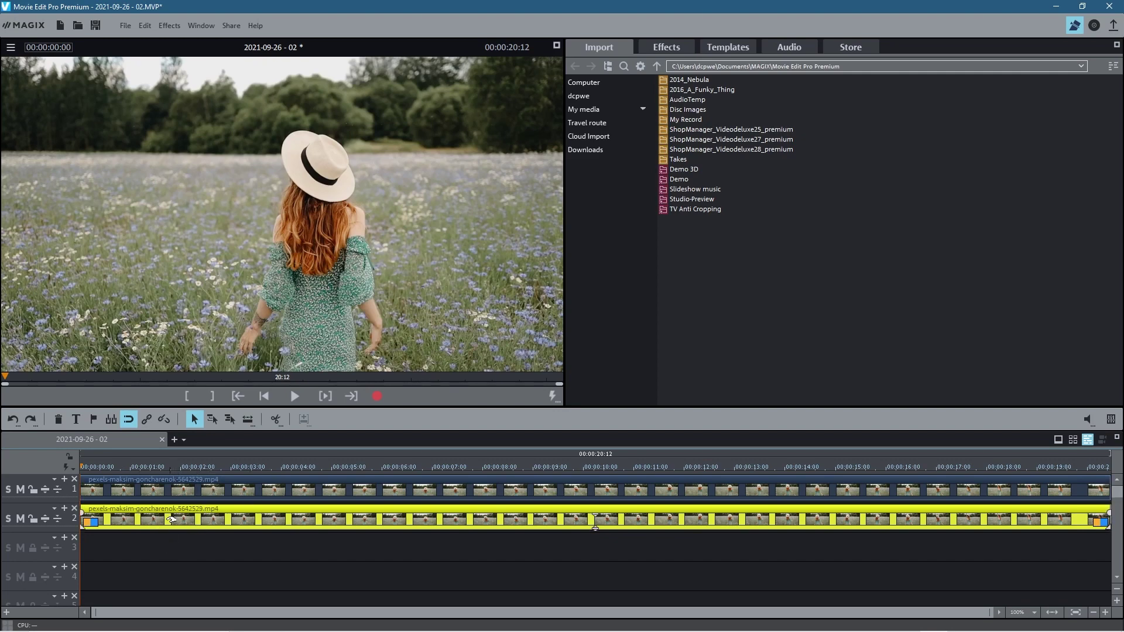
# Select both track clips and move the playhead to about 00:00:05:10
pyautogui.click(174, 488)
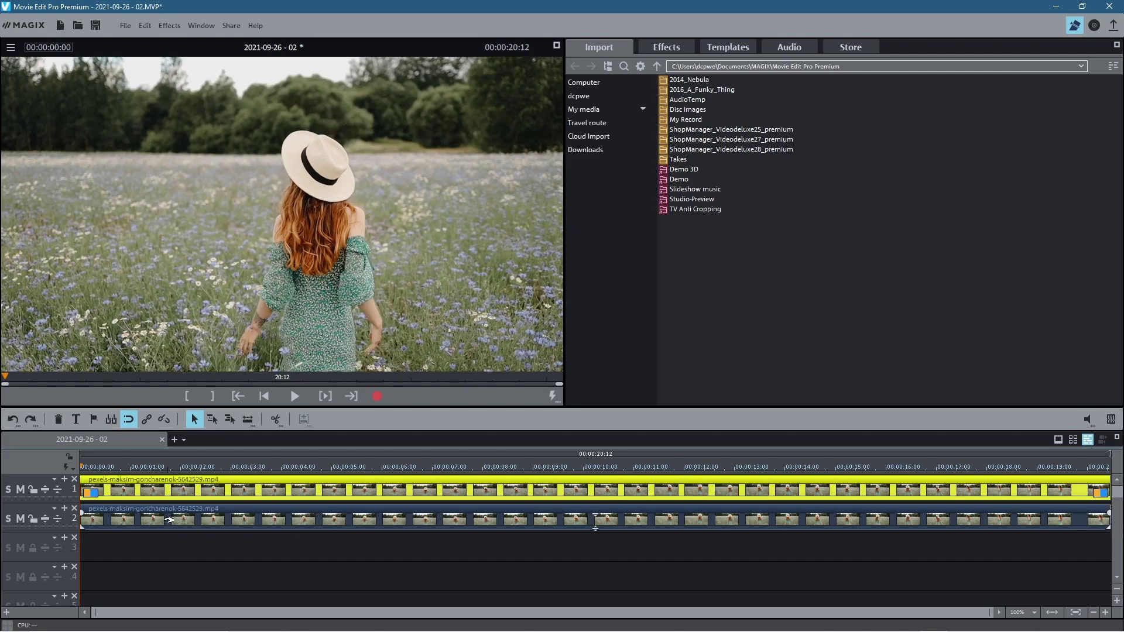
pyautogui.click(239, 516)
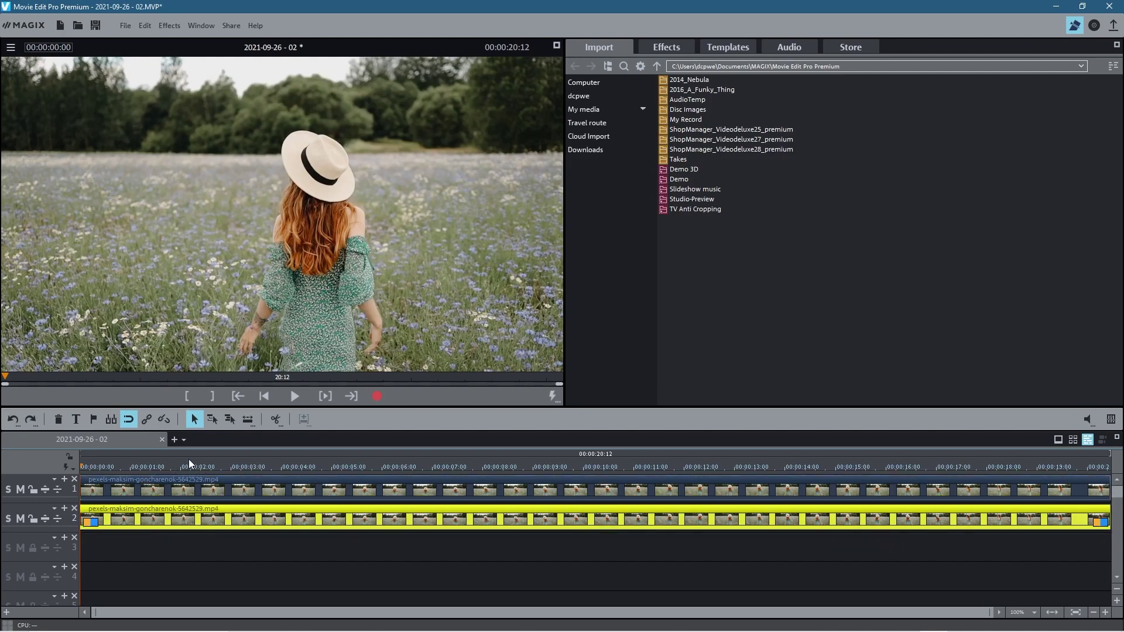
pyautogui.moveTo(195, 467); pyautogui.dragTo(353, 468)
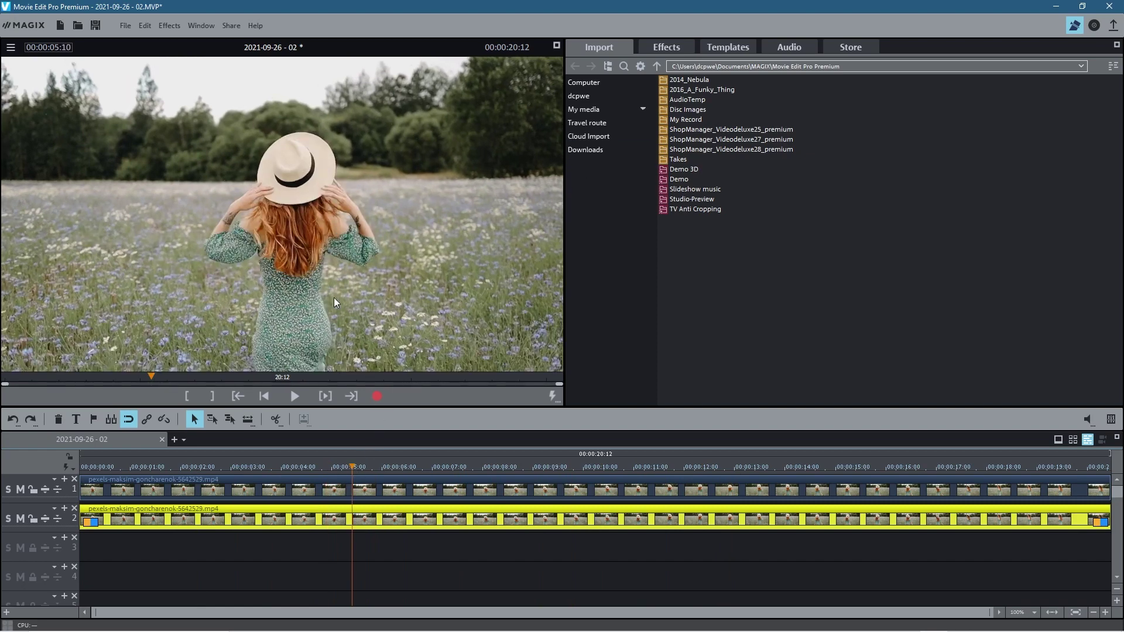
# Apply Auto-exposure to the track 2 clip from the Brightness/Contrast effect
pyautogui.click(661, 47)
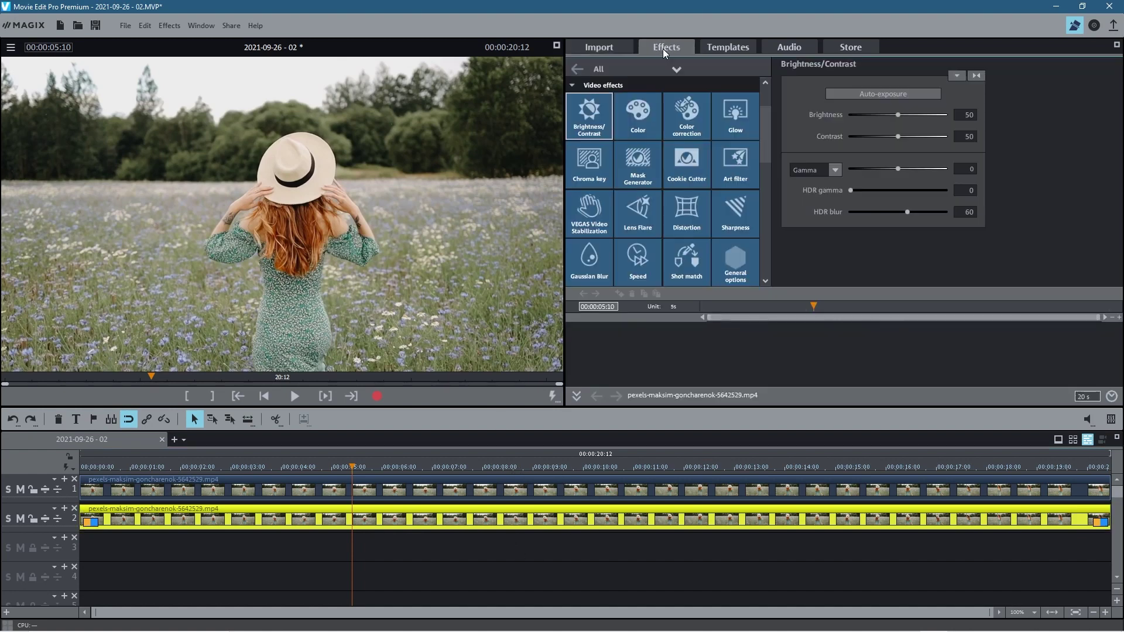
pyautogui.click(597, 108)
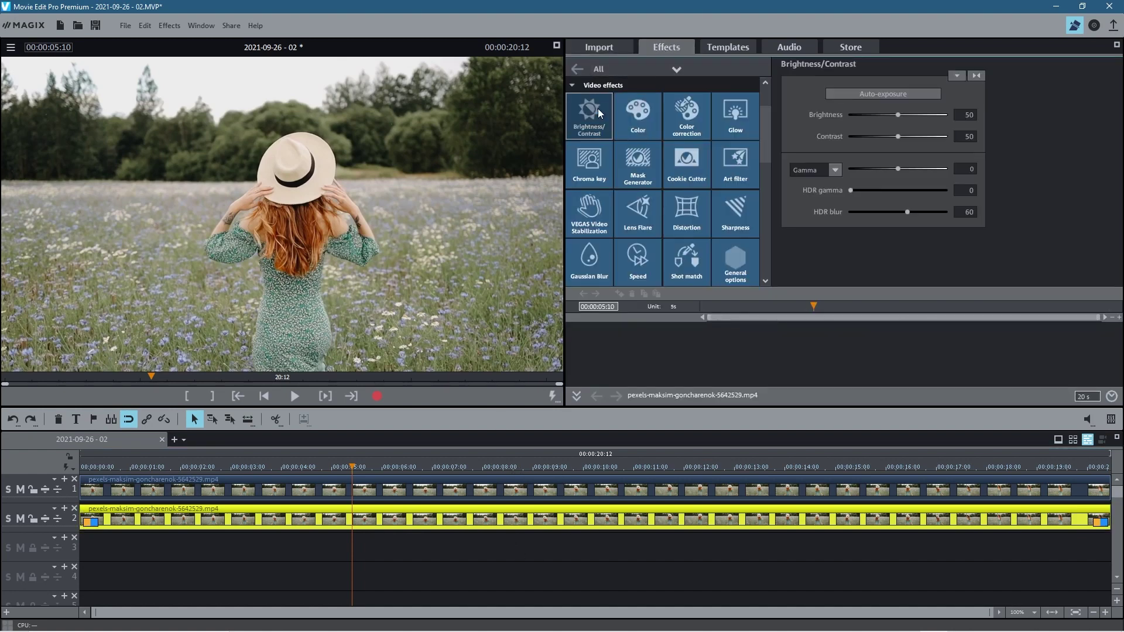
pyautogui.click(879, 93)
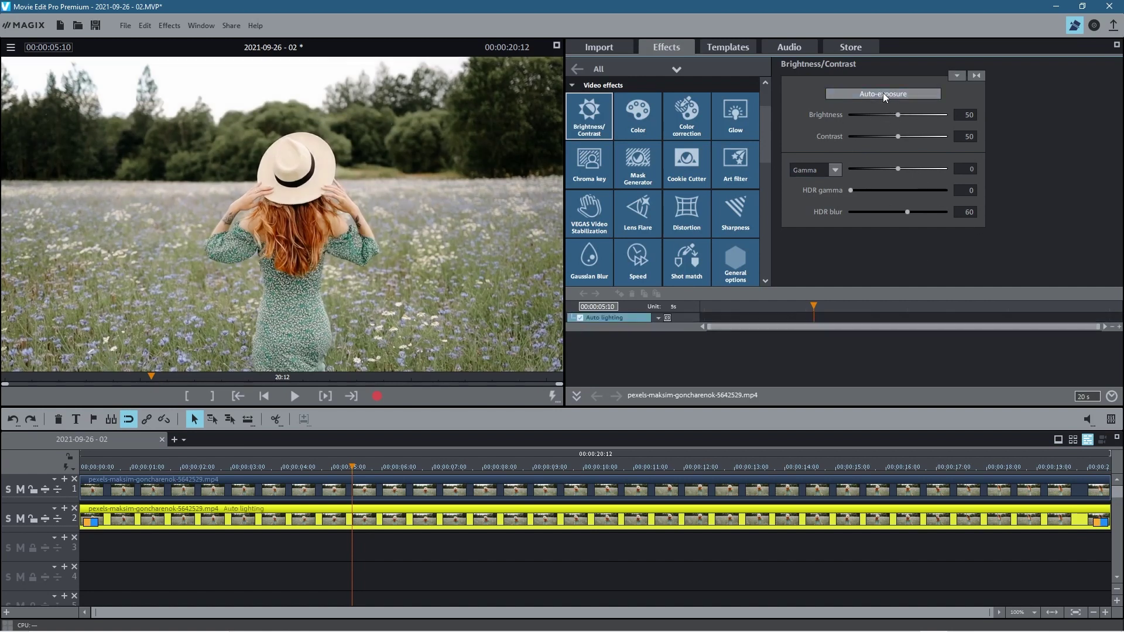
# Compare auto-exposure against the original by muting track 2, then reset Brightness/Contrast to 50
pyautogui.click(21, 521)
pyautogui.click(21, 519)
pyautogui.click(21, 520)
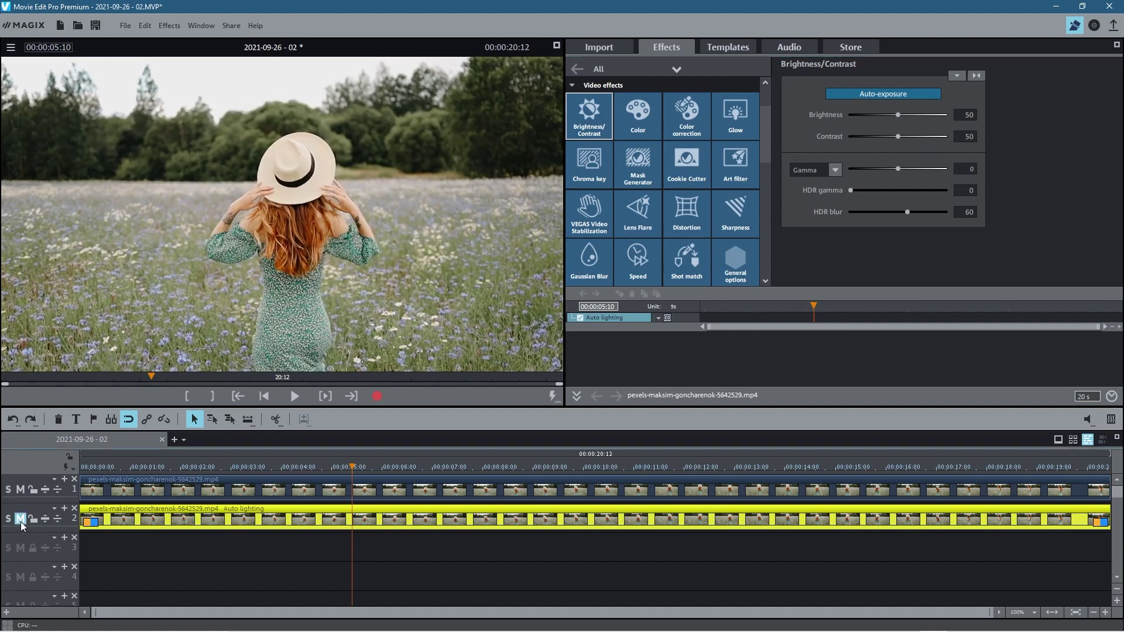
pyautogui.click(21, 520)
pyautogui.click(21, 521)
pyautogui.click(21, 520)
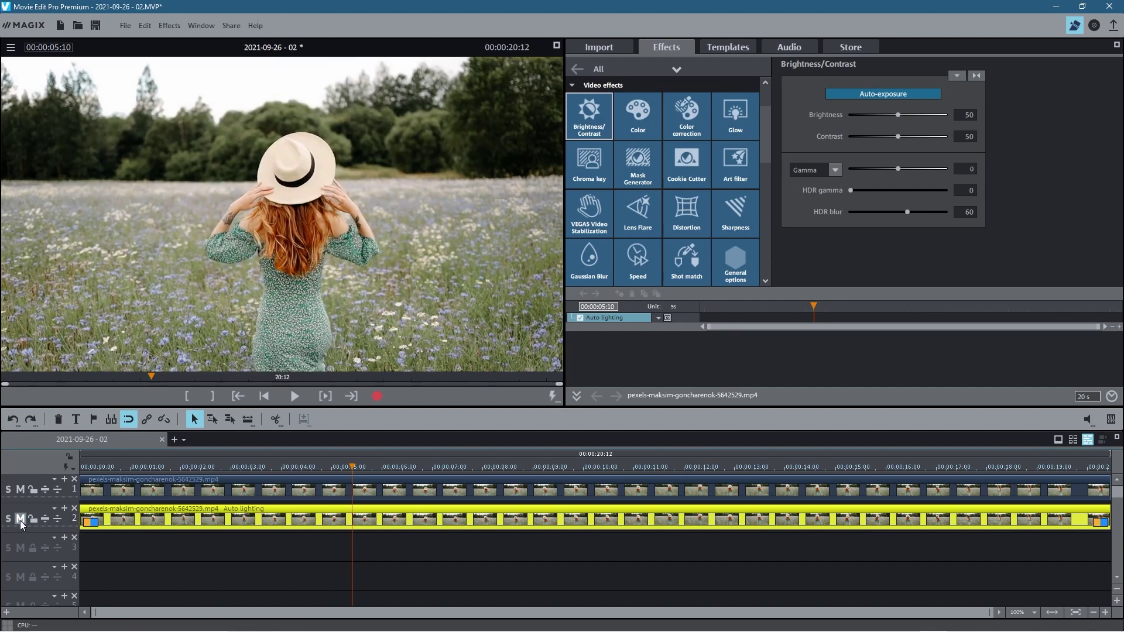
pyautogui.click(21, 520)
pyautogui.click(21, 520)
pyautogui.click(21, 519)
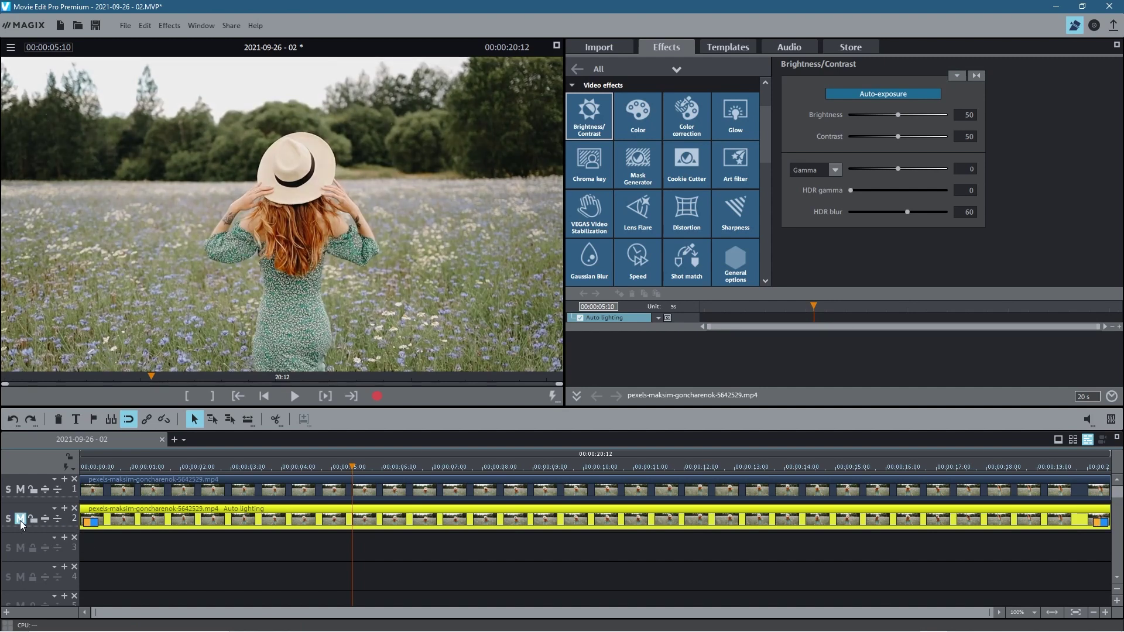
pyautogui.click(21, 520)
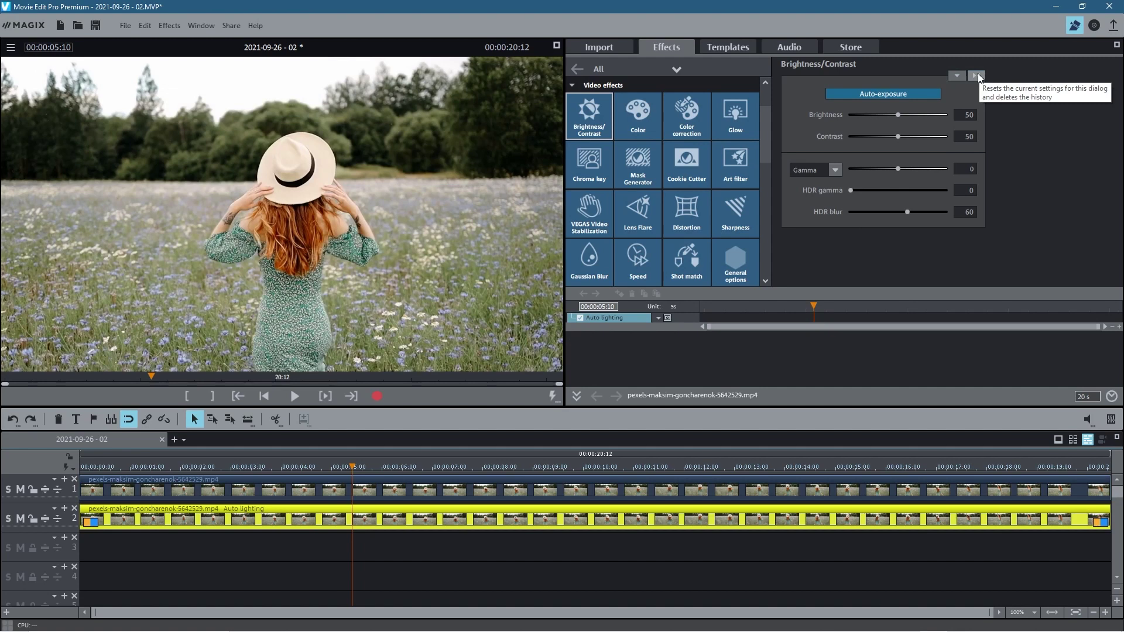
pyautogui.click(976, 76)
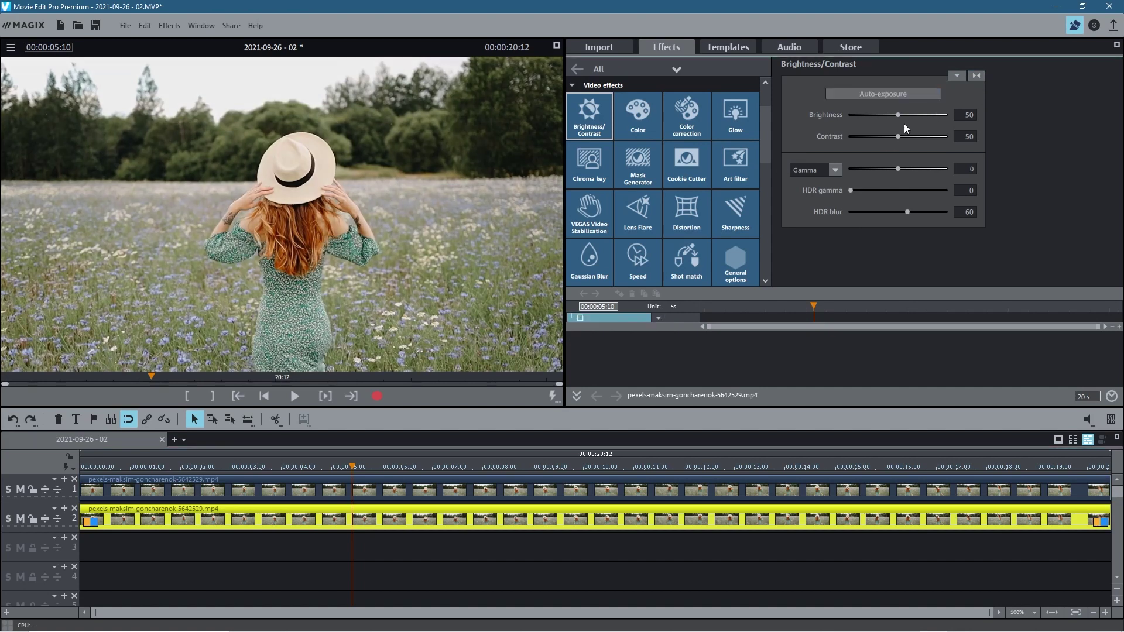
# Trial Brightness changes, then set Contrast to 60 with Brightness left at 50
pyautogui.moveTo(899, 114)
pyautogui.mouseDown()
pyautogui.moveTo(912, 121)
pyautogui.moveTo(900, 121)
pyautogui.mouseUp()
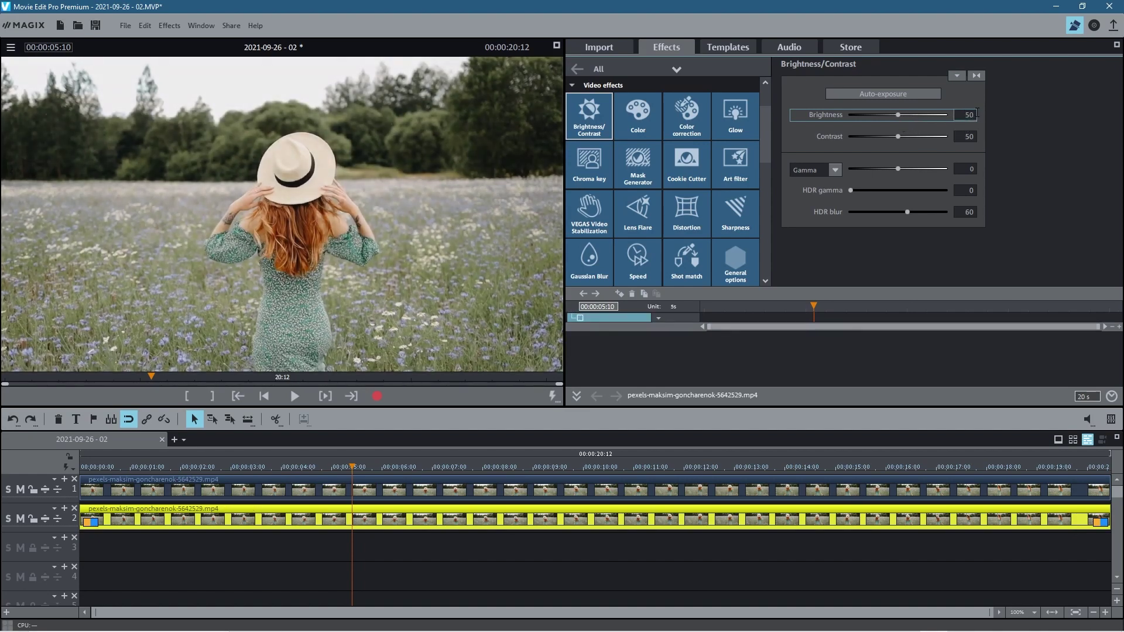
pyautogui.moveTo(898, 114)
pyautogui.mouseDown()
pyautogui.moveTo(887, 115)
pyautogui.moveTo(898, 117)
pyautogui.mouseUp()
pyautogui.moveTo(898, 137); pyautogui.dragTo(915, 137)
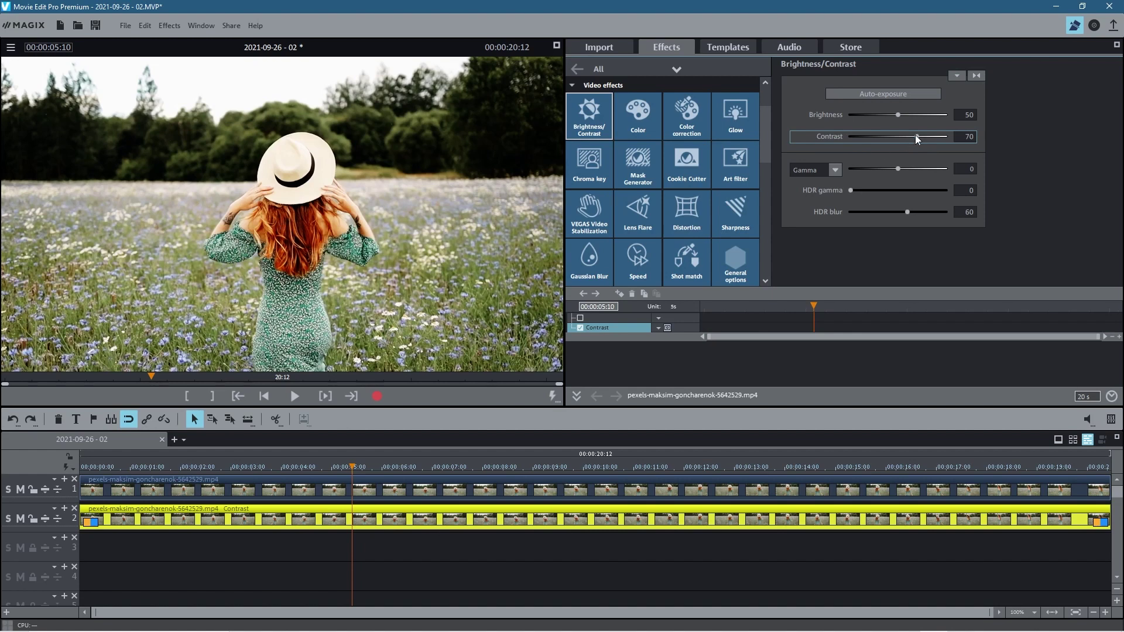
pyautogui.moveTo(916, 138)
pyautogui.mouseDown()
pyautogui.moveTo(889, 139)
pyautogui.moveTo(904, 144)
pyautogui.mouseUp()
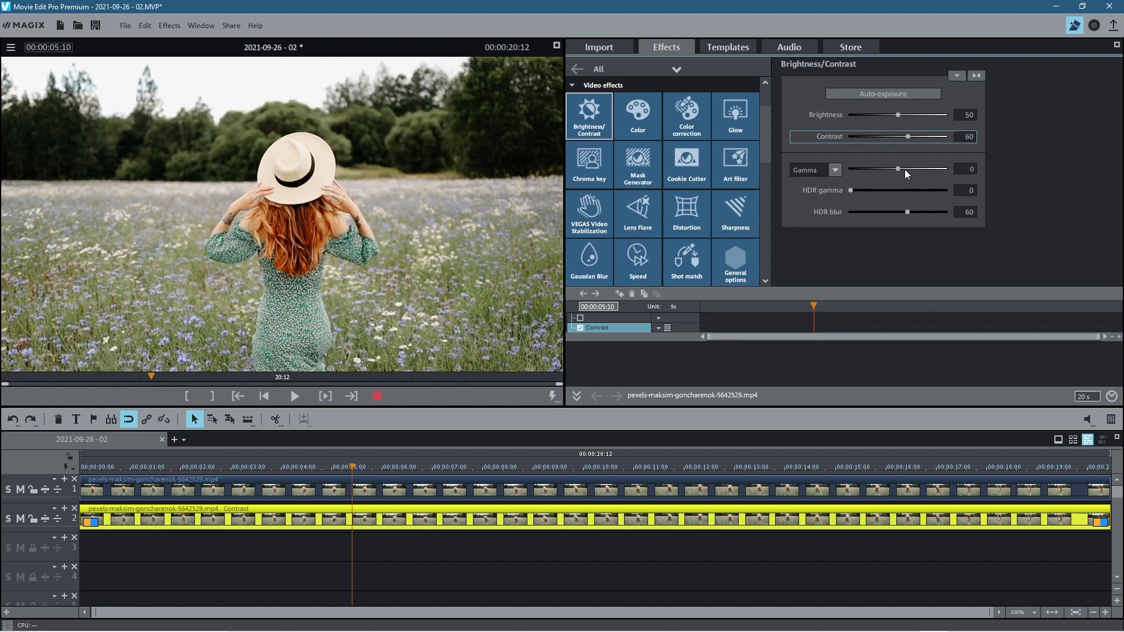
# Set Gamma to 20, compare graded and ungraded by muting track 2, then try HDR gamma 20
pyautogui.moveTo(897, 167); pyautogui.dragTo(911, 167)
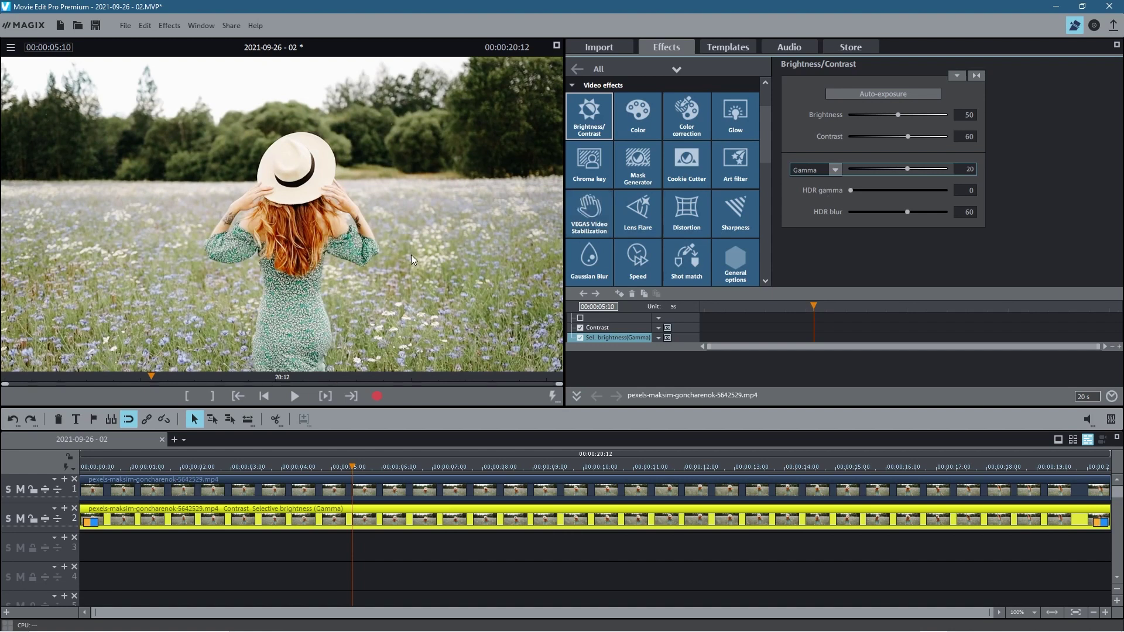
pyautogui.click(20, 519)
pyautogui.click(20, 519)
pyautogui.click(20, 520)
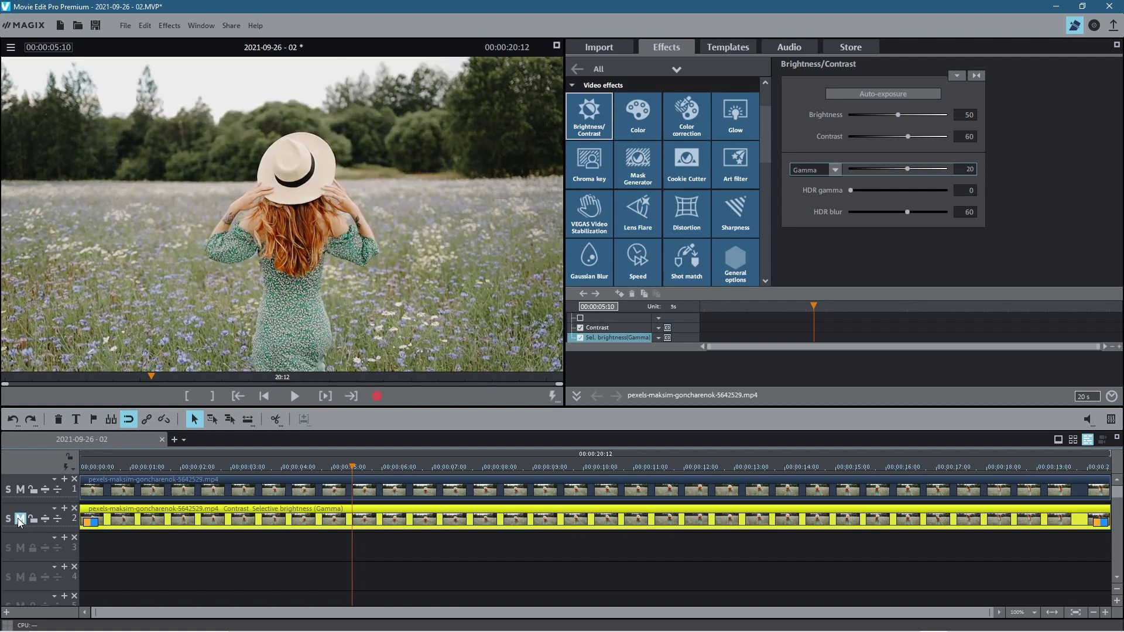
pyautogui.click(20, 519)
pyautogui.click(20, 519)
pyautogui.click(19, 519)
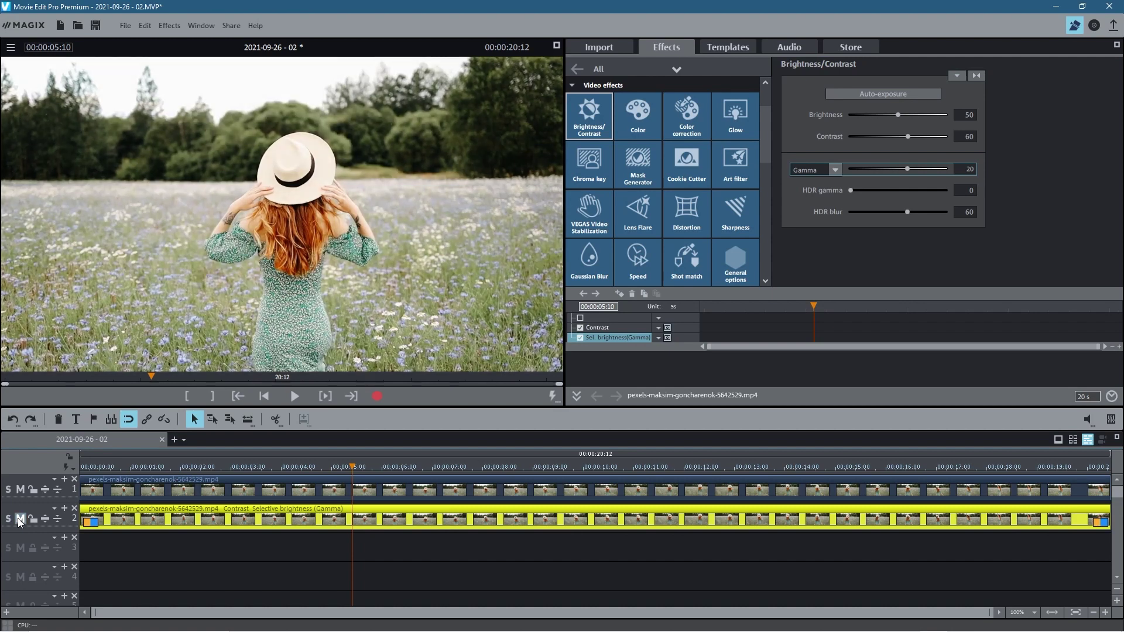
pyautogui.click(20, 520)
pyautogui.click(19, 519)
pyautogui.moveTo(850, 190); pyautogui.dragTo(824, 196)
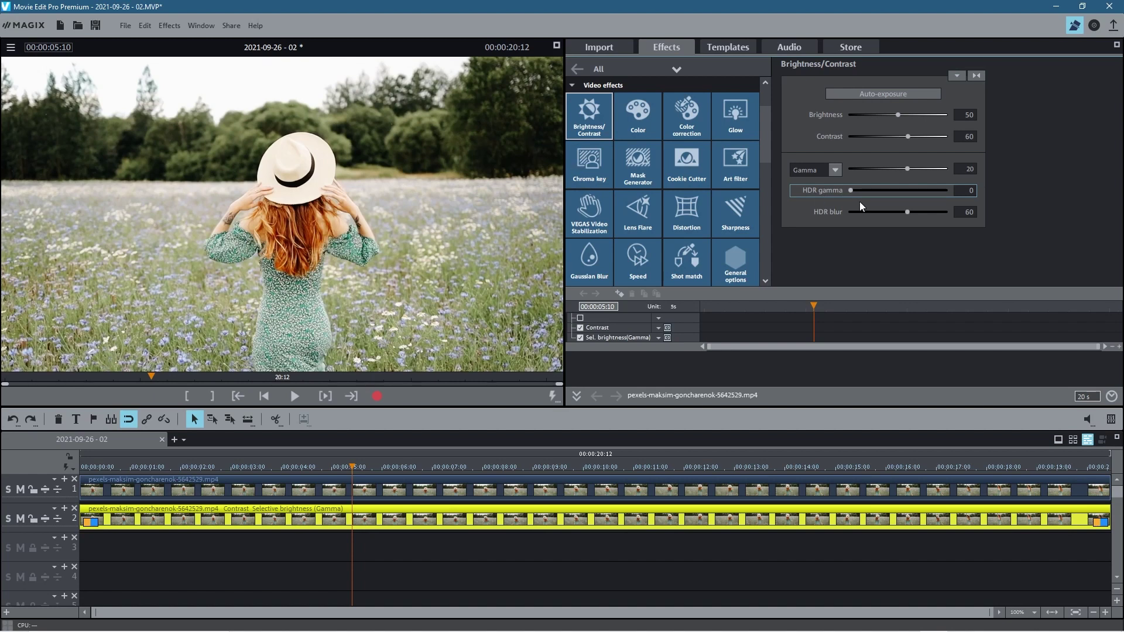
# Raise HDR gamma to 40 and drop HDR blur to 0
pyautogui.moveTo(854, 190); pyautogui.dragTo(890, 192)
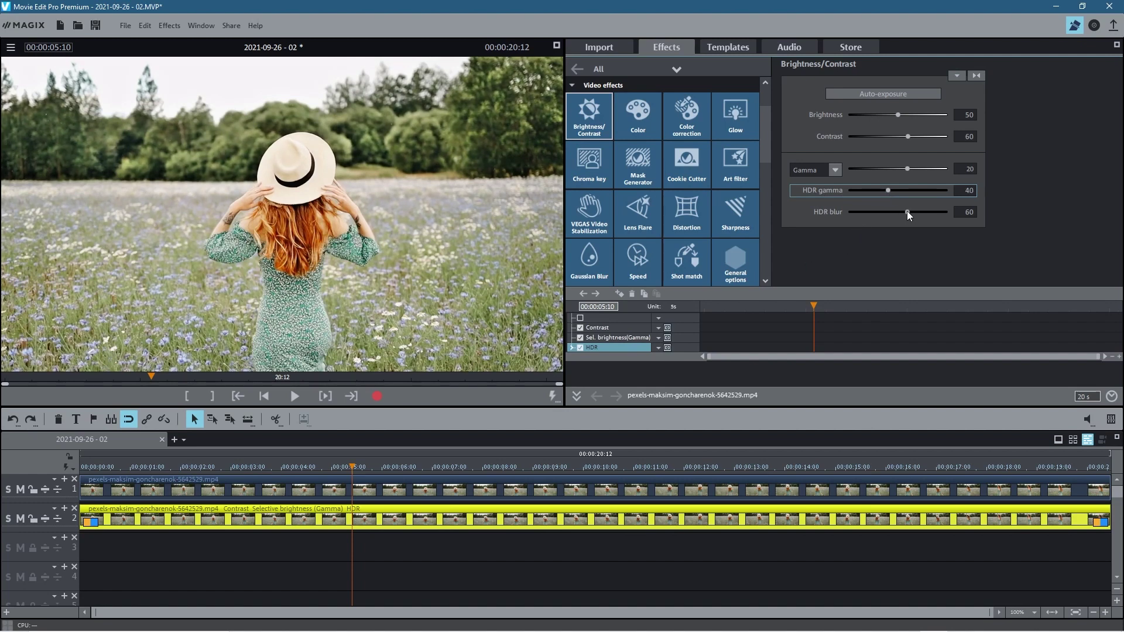
pyautogui.moveTo(908, 212); pyautogui.dragTo(836, 210)
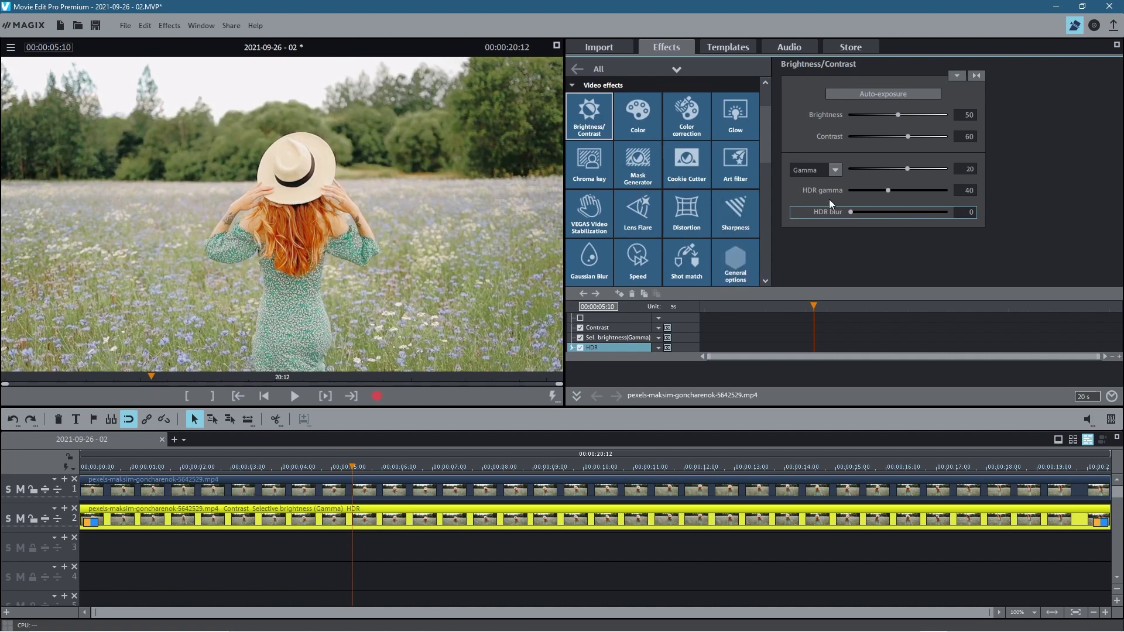
# Raise HDR blur to 40, compare against muted track 2, then open the Color effect
pyautogui.moveTo(852, 211); pyautogui.dragTo(876, 215)
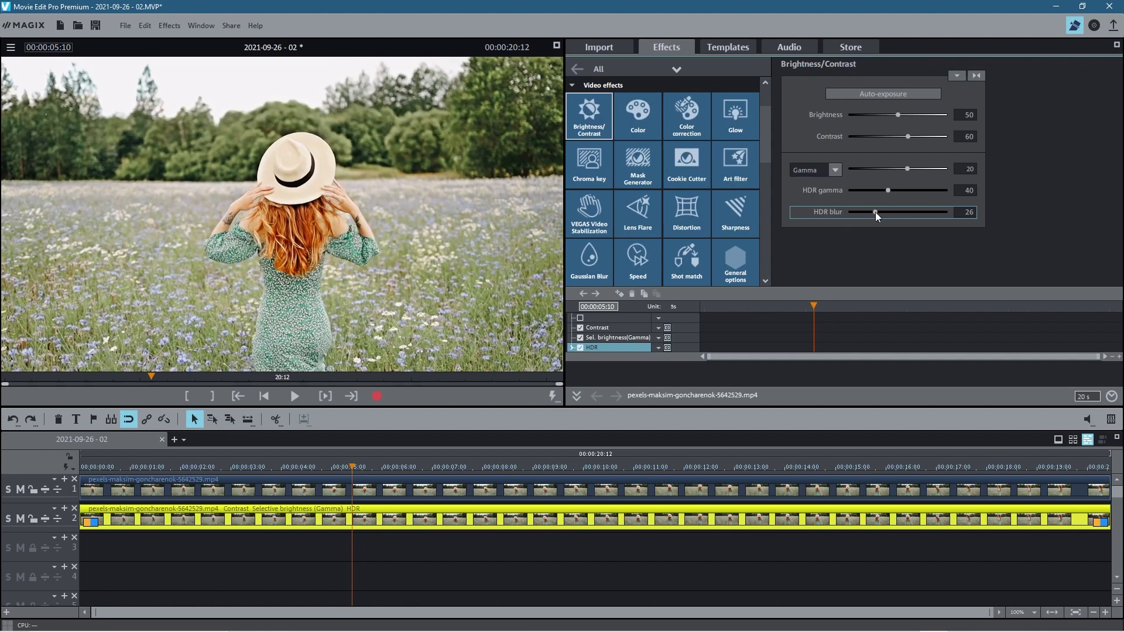
pyautogui.moveTo(876, 213); pyautogui.dragTo(893, 212)
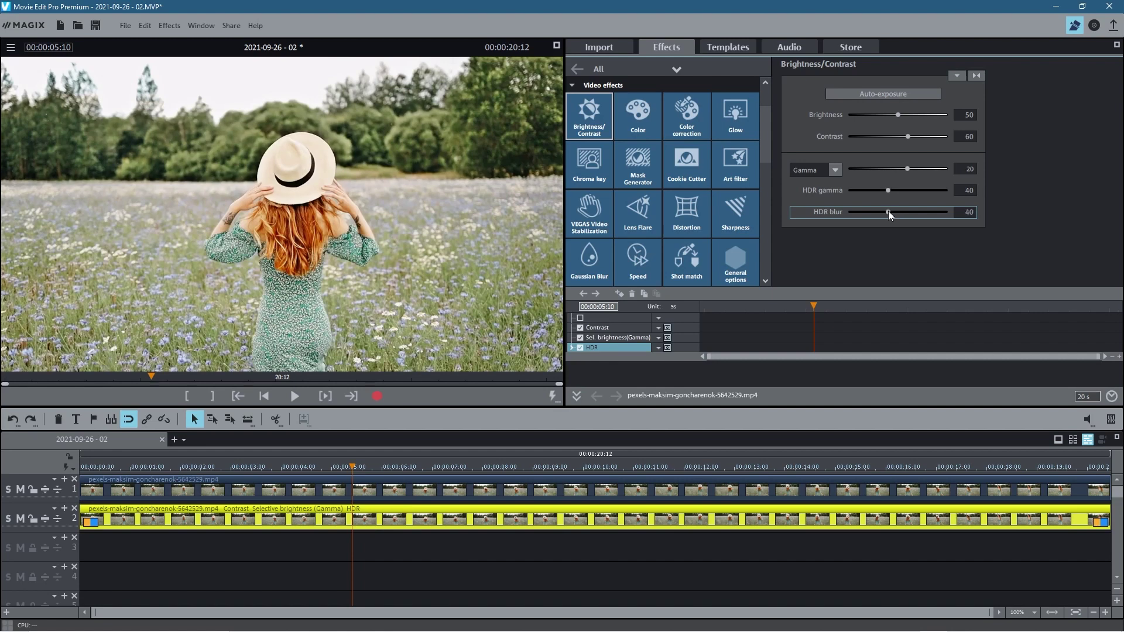
pyautogui.click(22, 519)
pyautogui.click(21, 519)
pyautogui.click(21, 519)
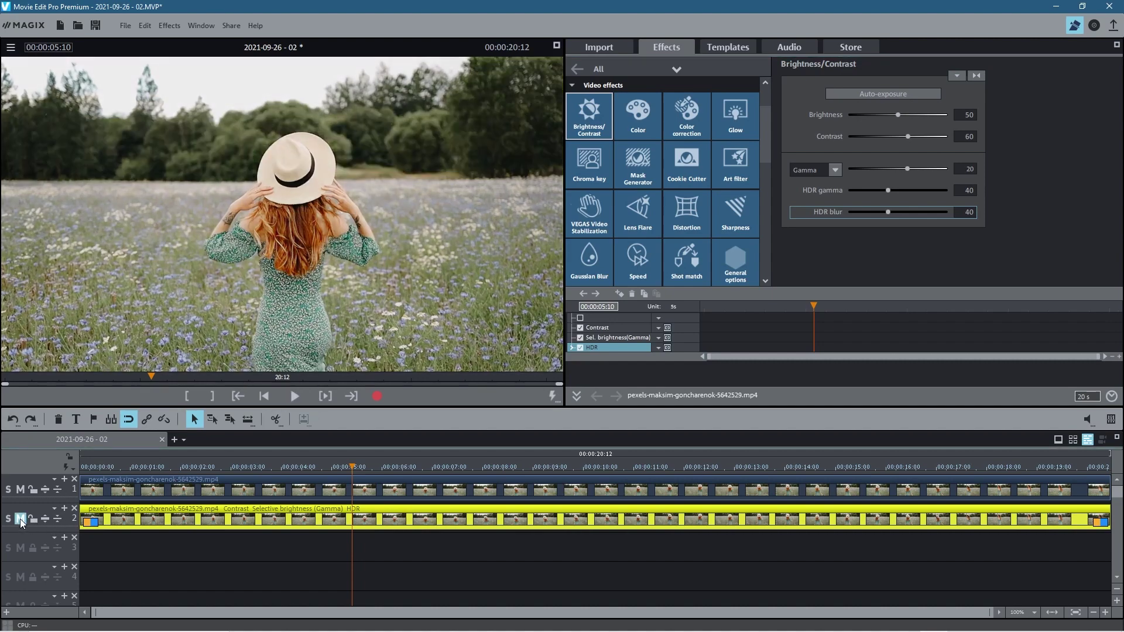
pyautogui.click(21, 519)
pyautogui.click(21, 520)
pyautogui.click(21, 520)
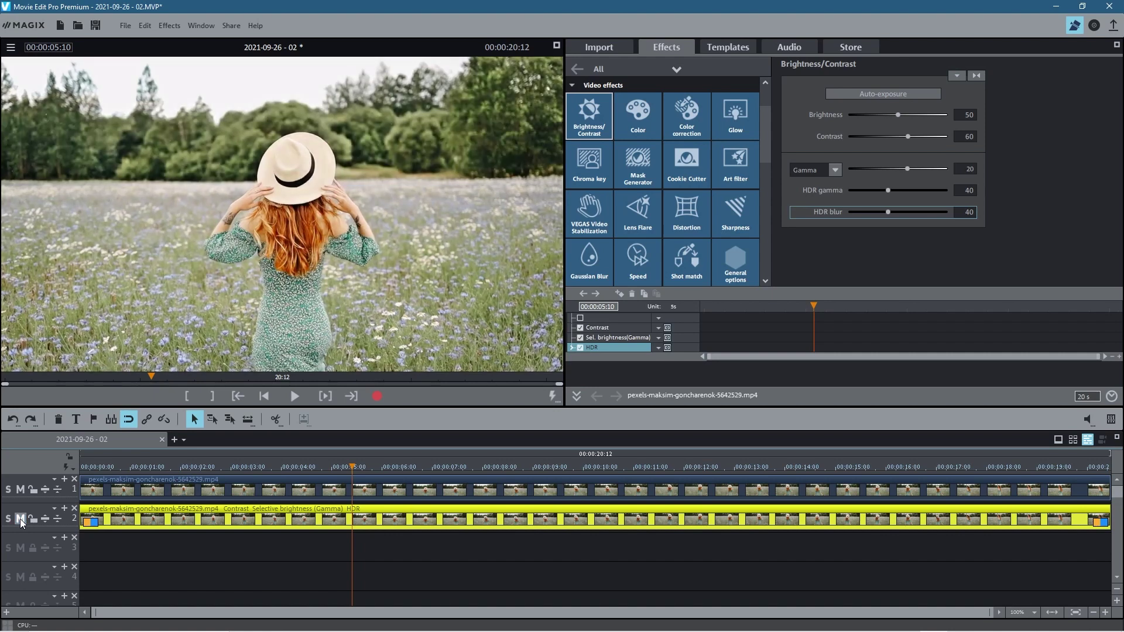
pyautogui.click(21, 520)
pyautogui.click(21, 520)
pyautogui.click(633, 121)
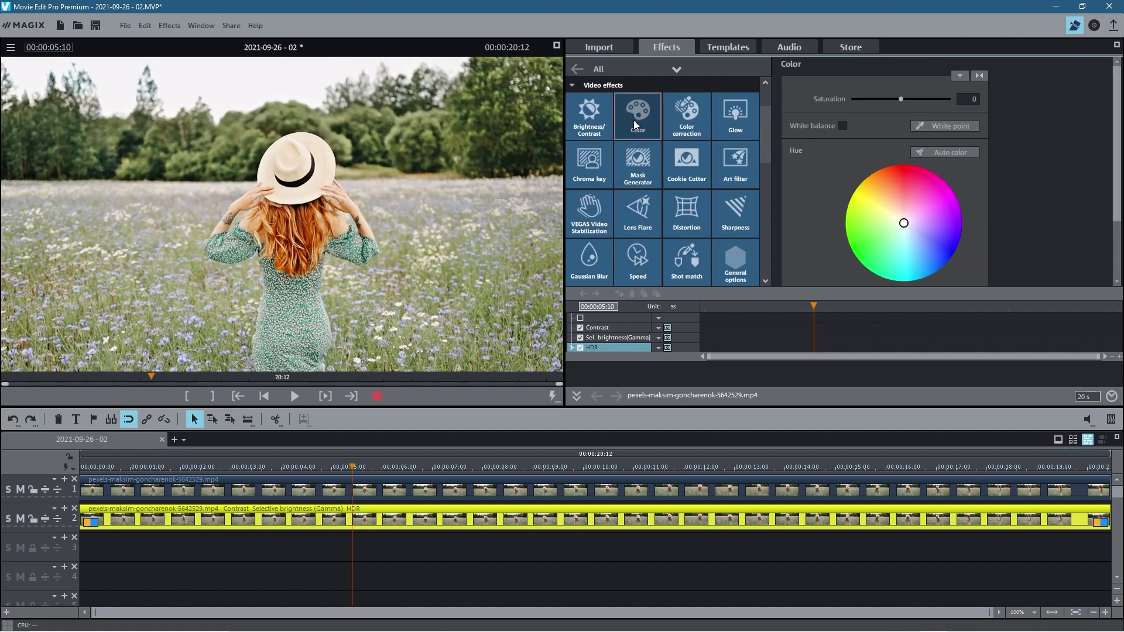
# Drag the Color panel's Saturation slider up, settling it at 10
pyautogui.moveTo(902, 100)
pyautogui.mouseDown()
pyautogui.moveTo(925, 104)
pyautogui.moveTo(900, 108)
pyautogui.mouseUp()
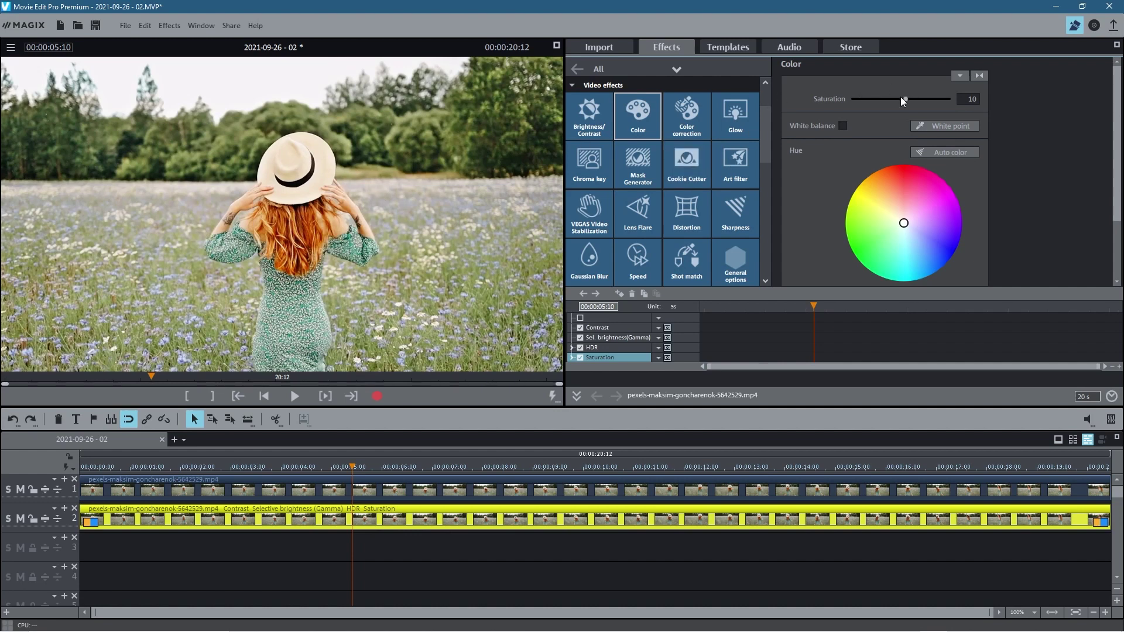
pyautogui.moveTo(904, 98)
pyautogui.mouseDown()
pyautogui.moveTo(822, 100)
pyautogui.moveTo(914, 103)
pyautogui.moveTo(905, 106)
pyautogui.mouseUp()
# Turn on White balance and pick the white point from the preview image
pyautogui.click(843, 126)
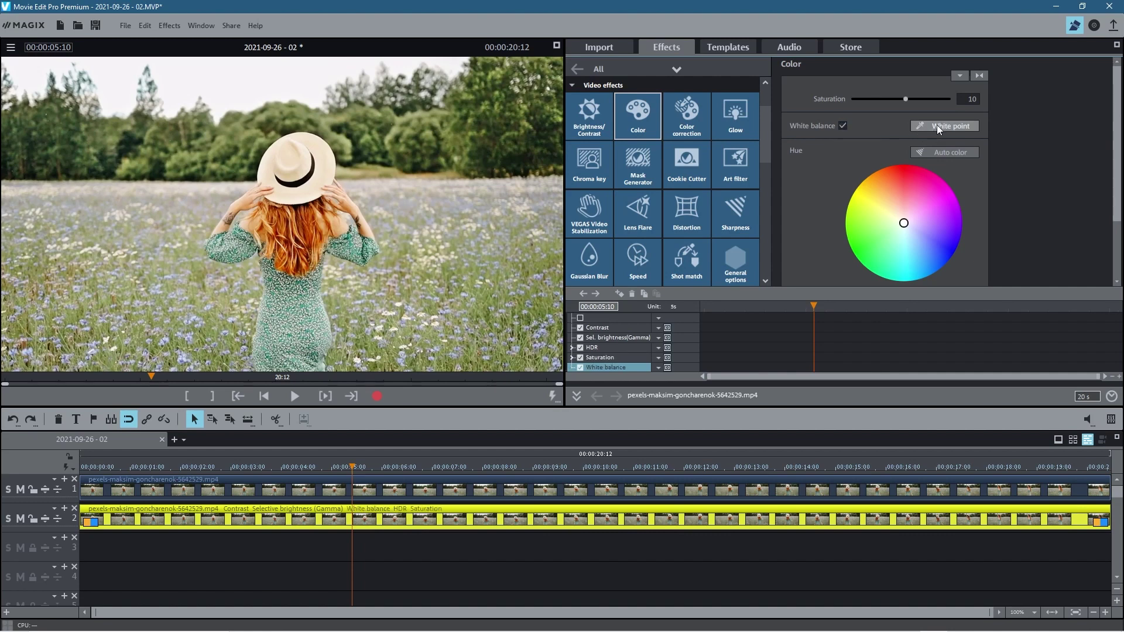
pyautogui.click(842, 126)
pyautogui.click(843, 126)
pyautogui.click(941, 122)
pyautogui.click(240, 77)
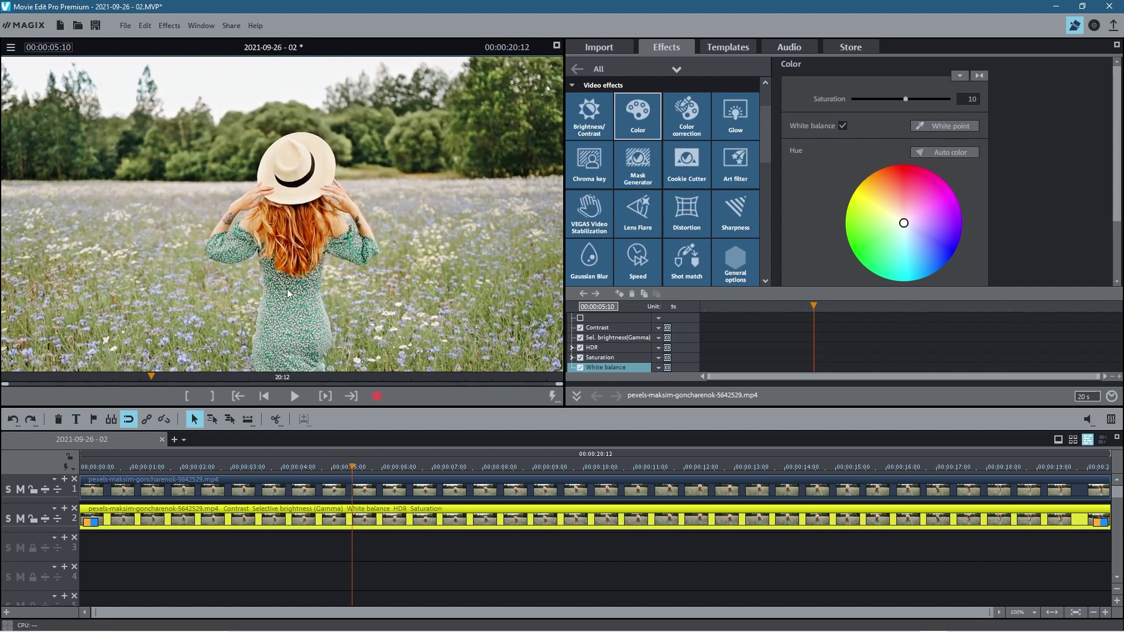
# Try Auto color, compare by muting and unmuting track 2, then switch Auto color off
pyautogui.click(943, 151)
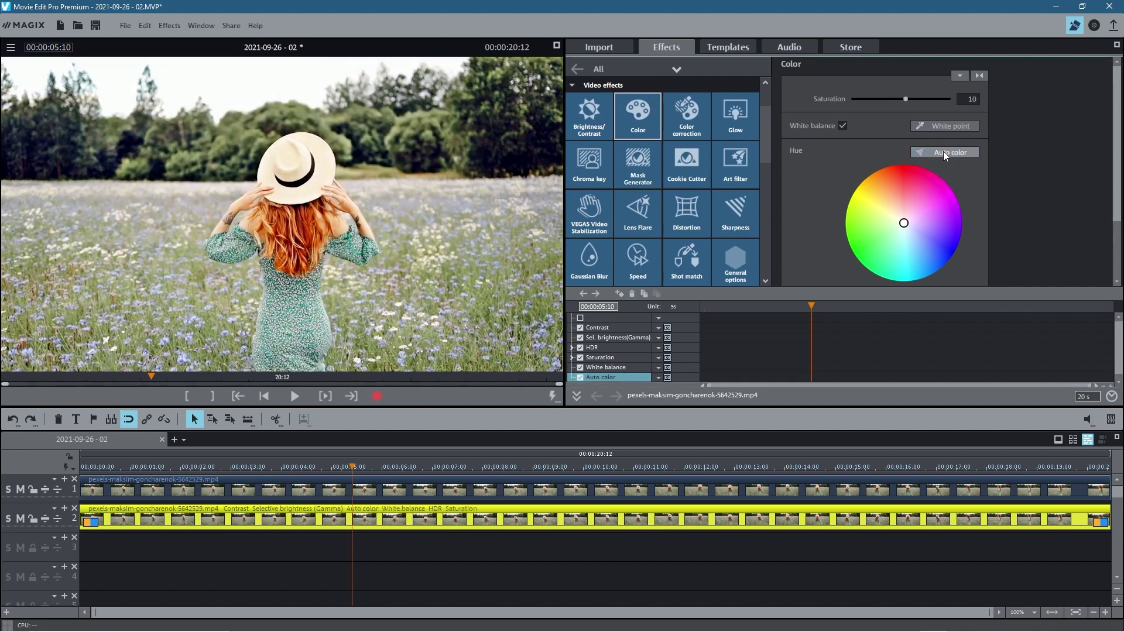
pyautogui.click(944, 151)
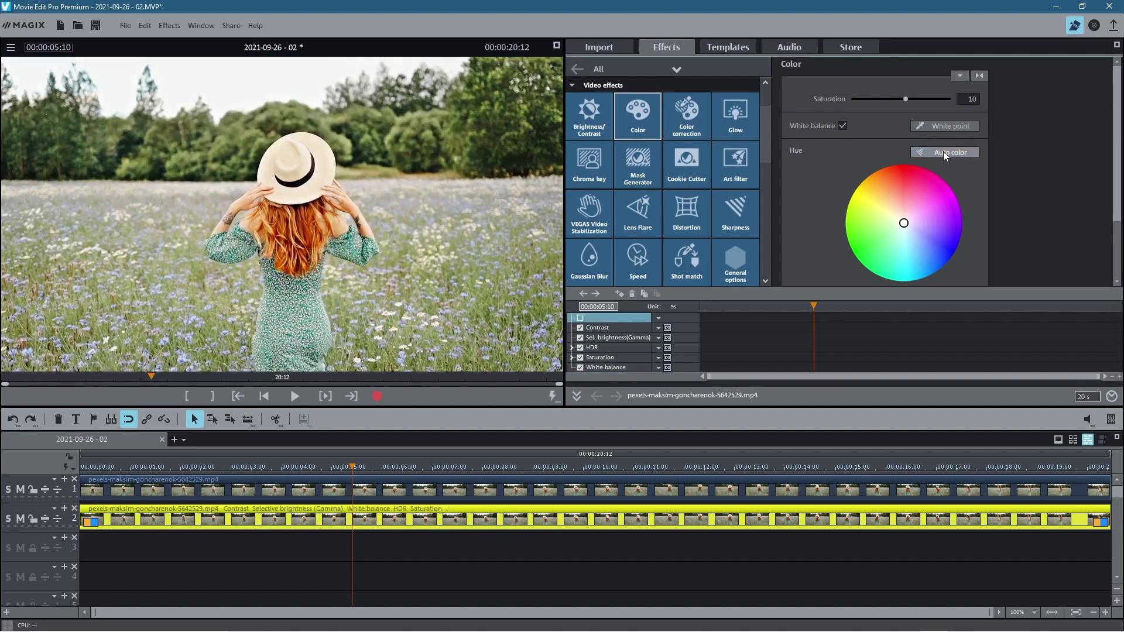
pyautogui.click(943, 151)
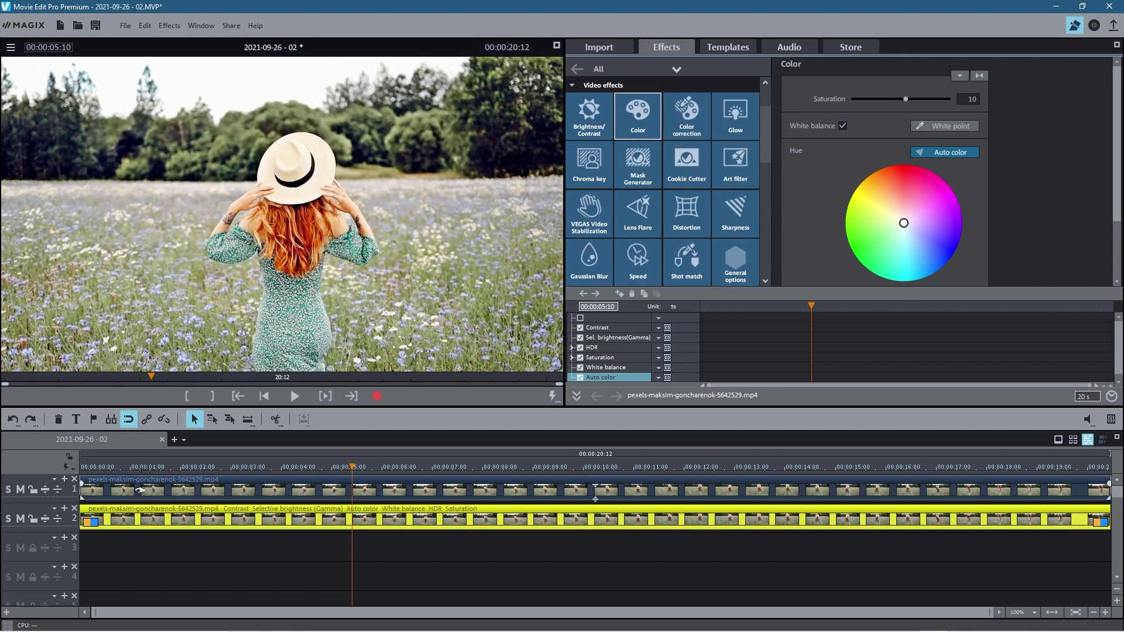
pyautogui.click(17, 521)
pyautogui.click(18, 521)
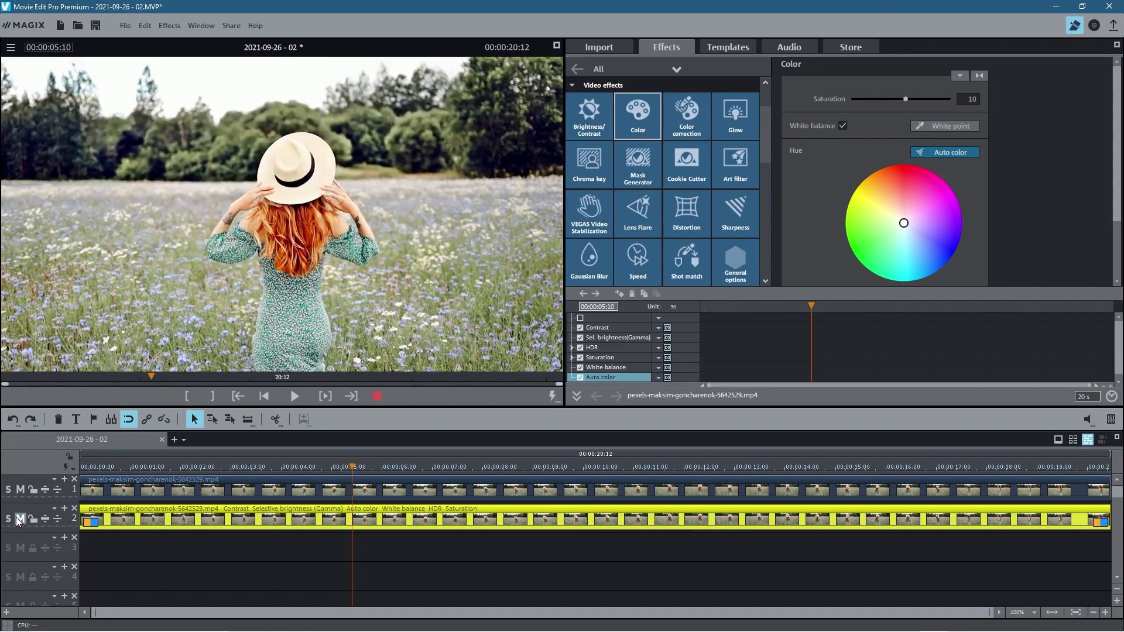
pyautogui.click(18, 522)
pyautogui.click(17, 520)
pyautogui.click(950, 153)
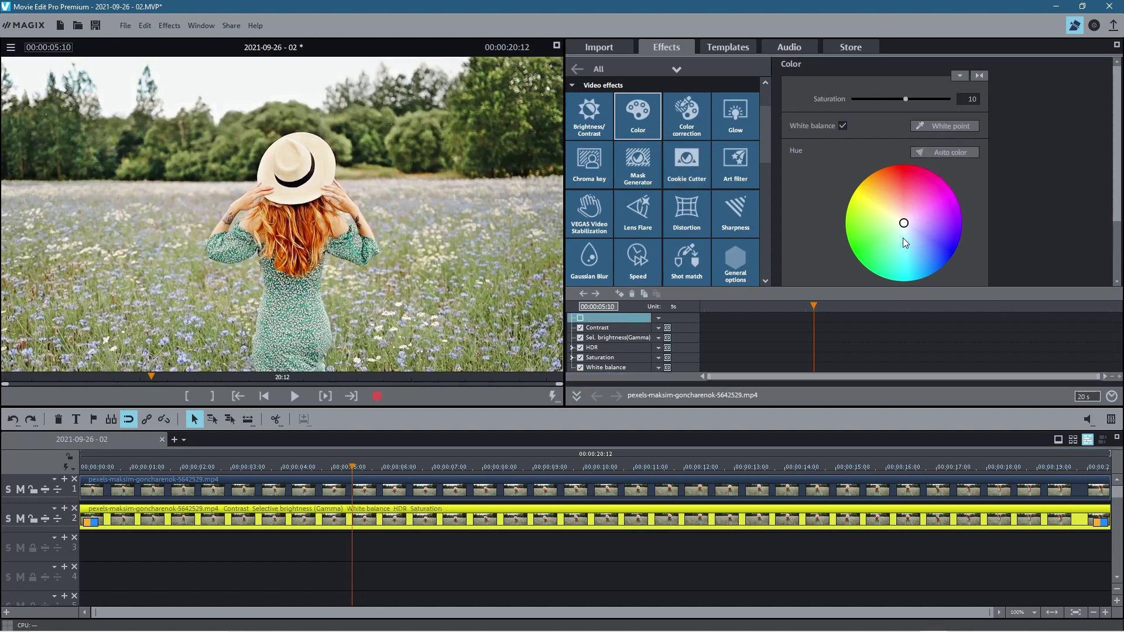
# Drag the Hue wheel point slightly up-left toward orange, then mute track 2 to compare
pyautogui.moveTo(904, 227); pyautogui.dragTo(916, 223)
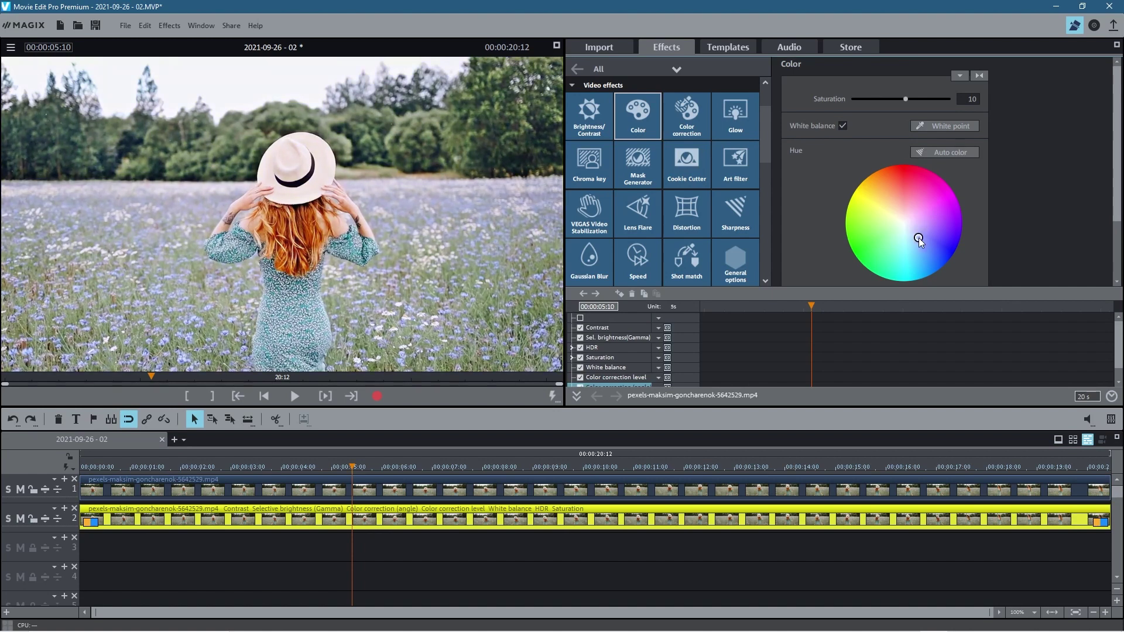
pyautogui.moveTo(900, 244); pyautogui.dragTo(895, 212)
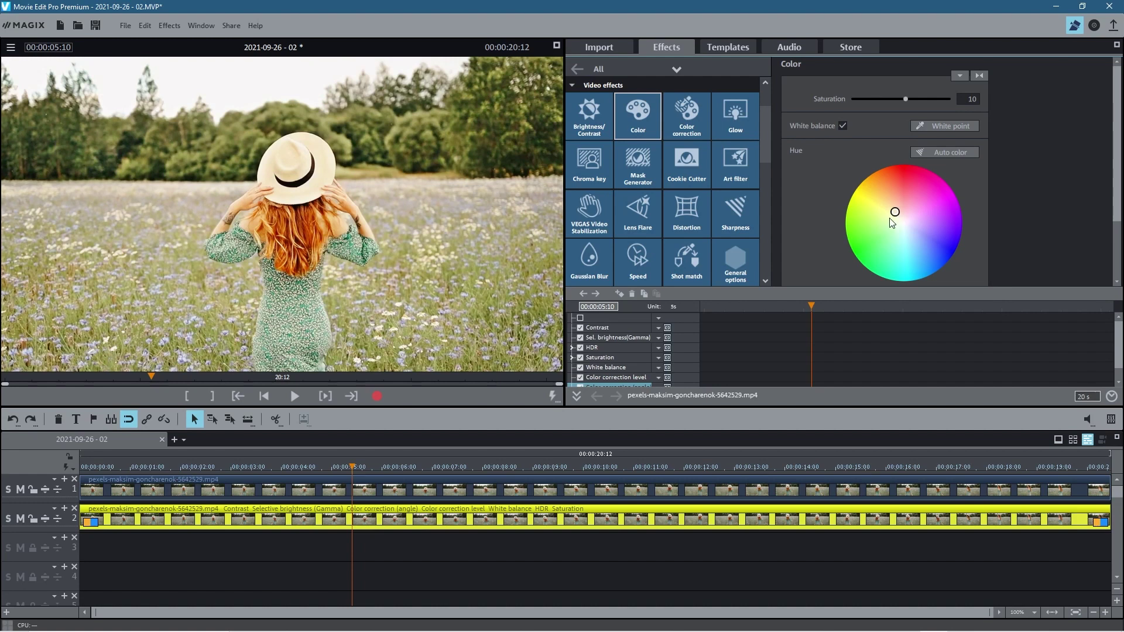
pyautogui.click(20, 520)
pyautogui.click(20, 519)
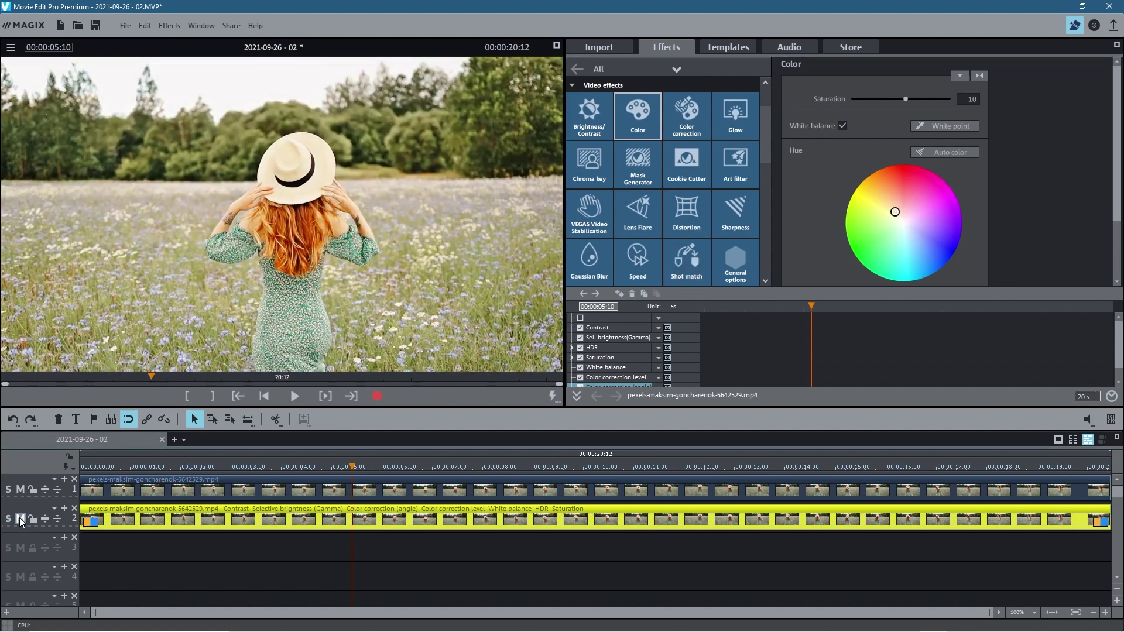
pyautogui.click(21, 520)
pyautogui.click(22, 520)
pyautogui.click(21, 520)
pyautogui.click(22, 521)
pyautogui.click(22, 520)
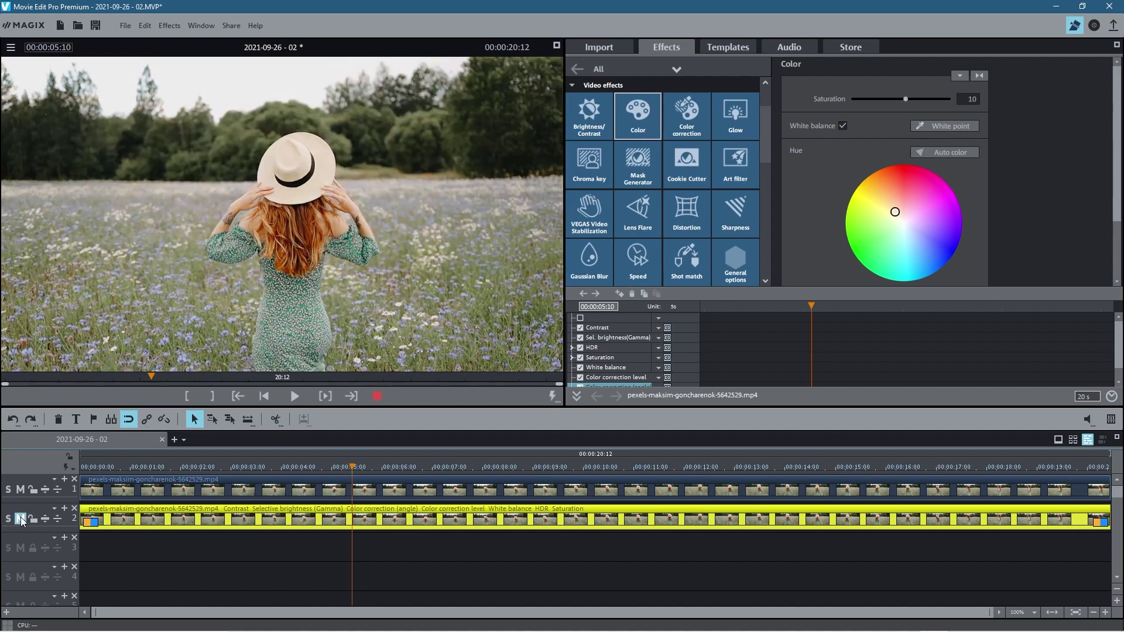
pyautogui.click(22, 520)
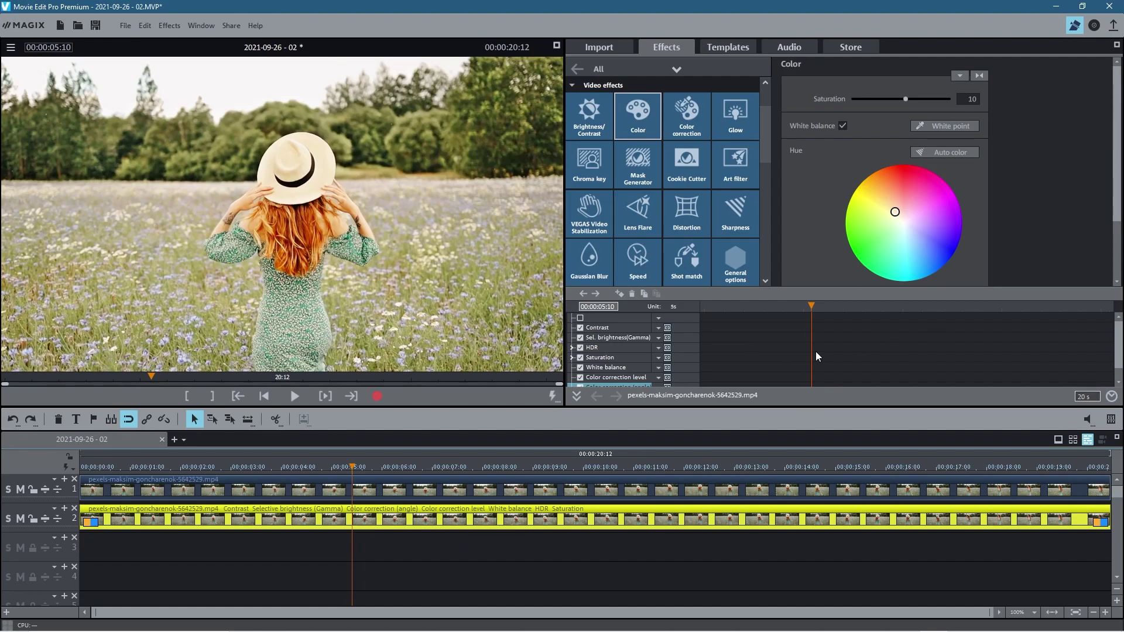
pyautogui.moveTo(810, 304); pyautogui.dragTo(701, 338)
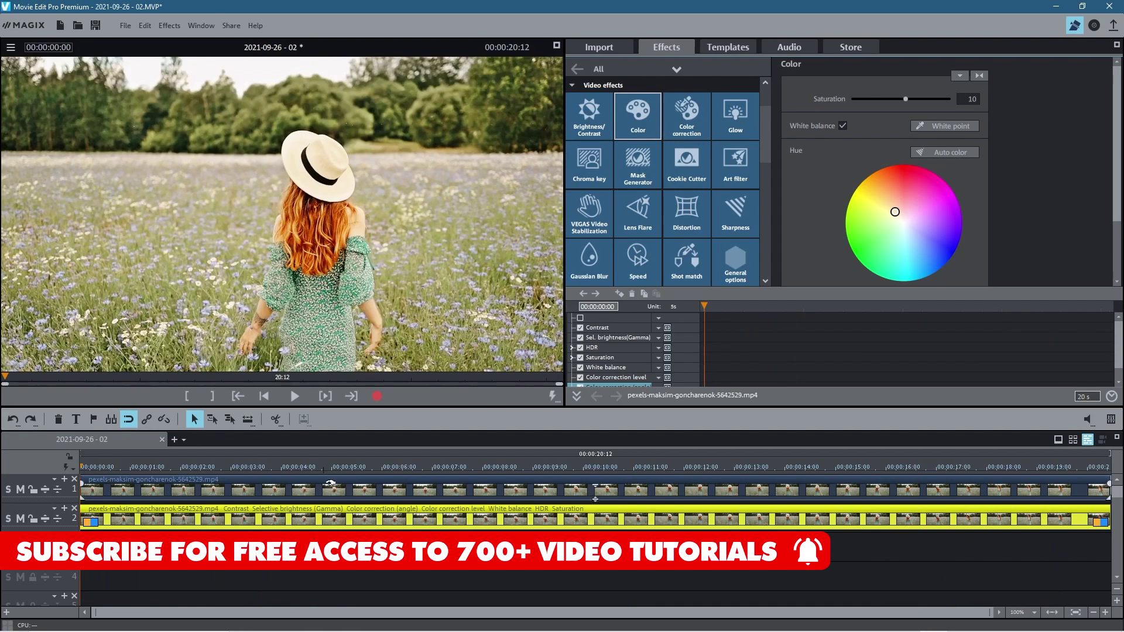
pyautogui.click(539, 471)
pyautogui.moveTo(539, 471); pyautogui.dragTo(578, 454)
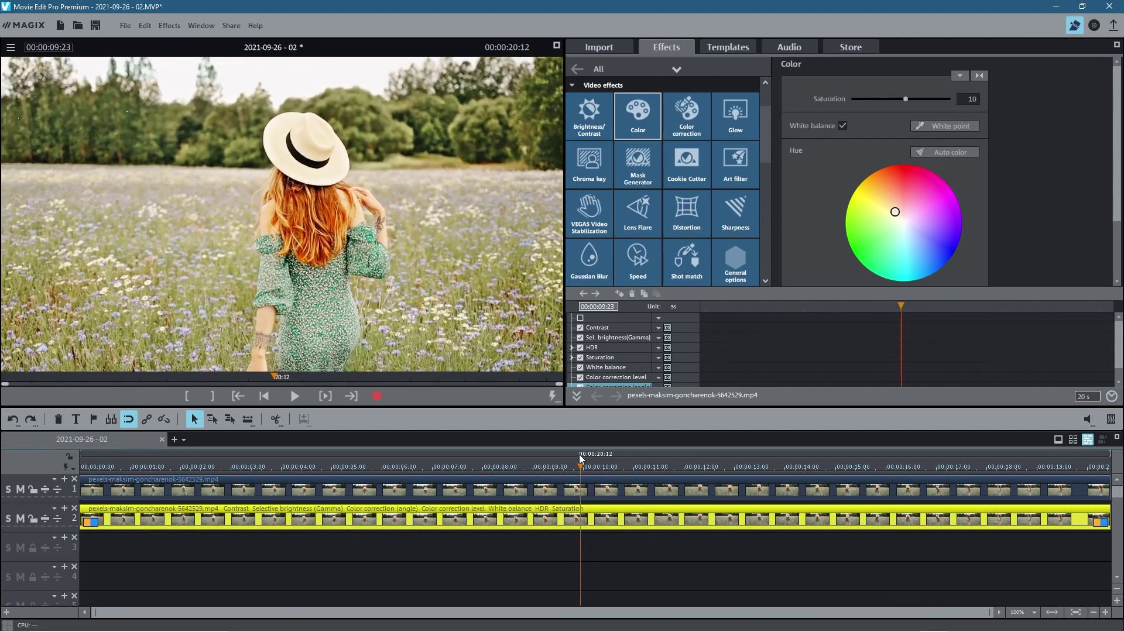
pyautogui.click(24, 517)
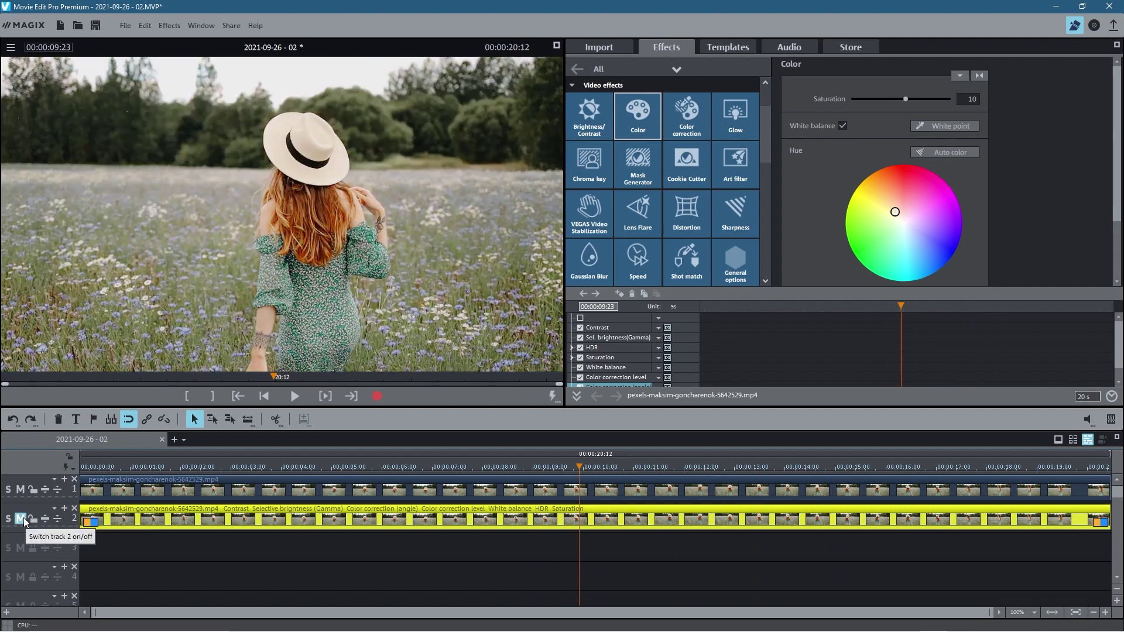
pyautogui.click(24, 518)
pyautogui.click(23, 518)
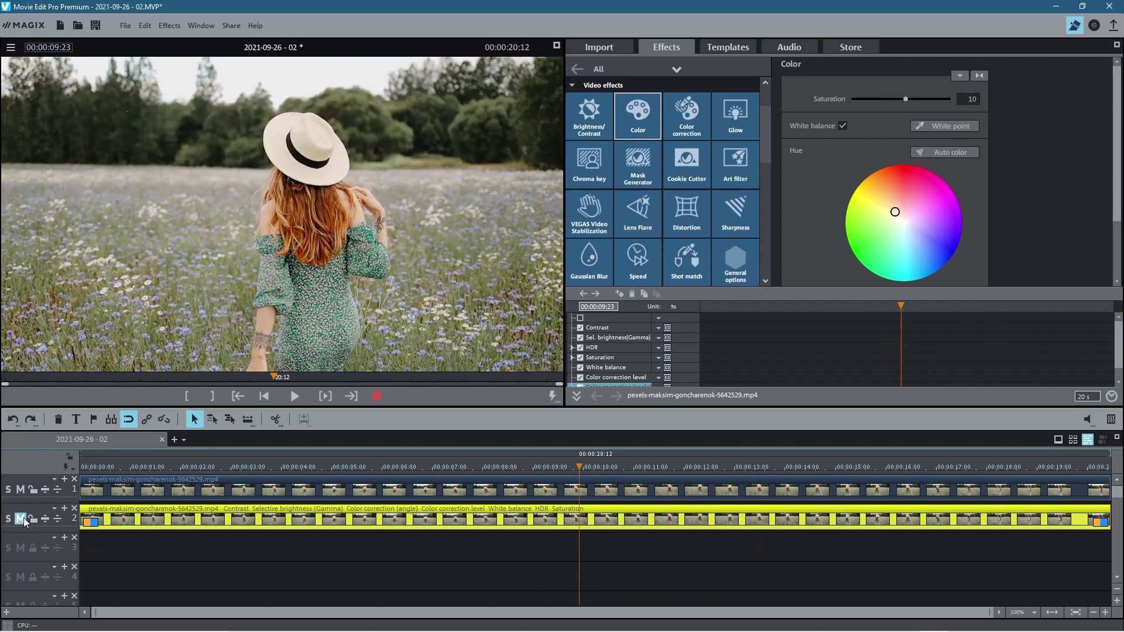
pyautogui.click(23, 518)
pyautogui.click(23, 517)
pyautogui.click(23, 518)
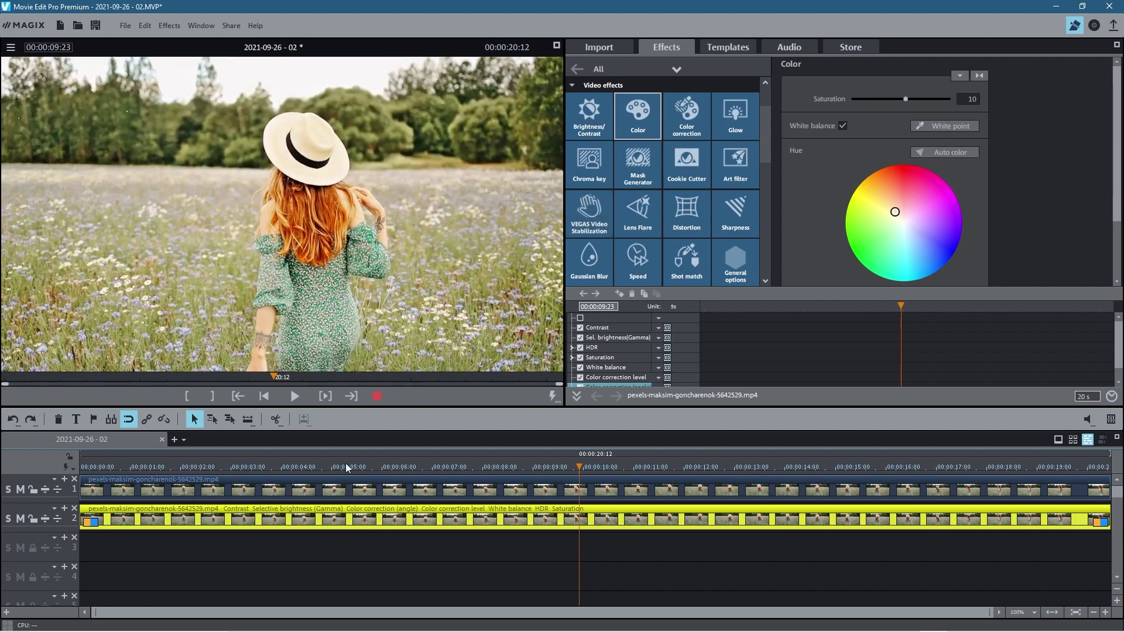
pyautogui.click(23, 518)
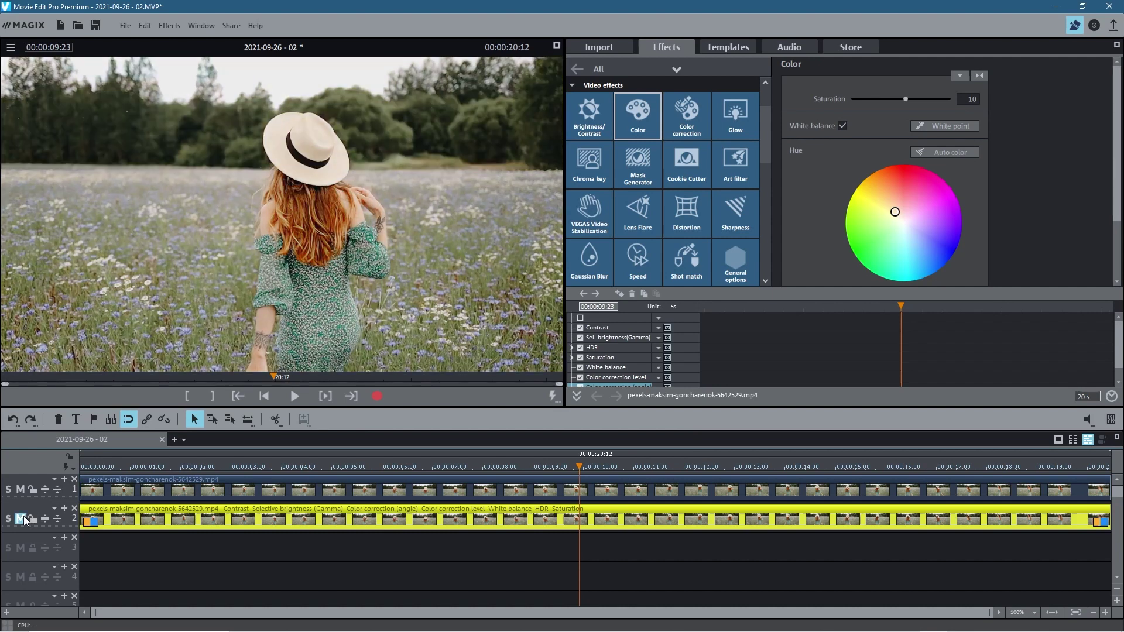
pyautogui.click(24, 517)
pyautogui.click(23, 517)
pyautogui.click(23, 517)
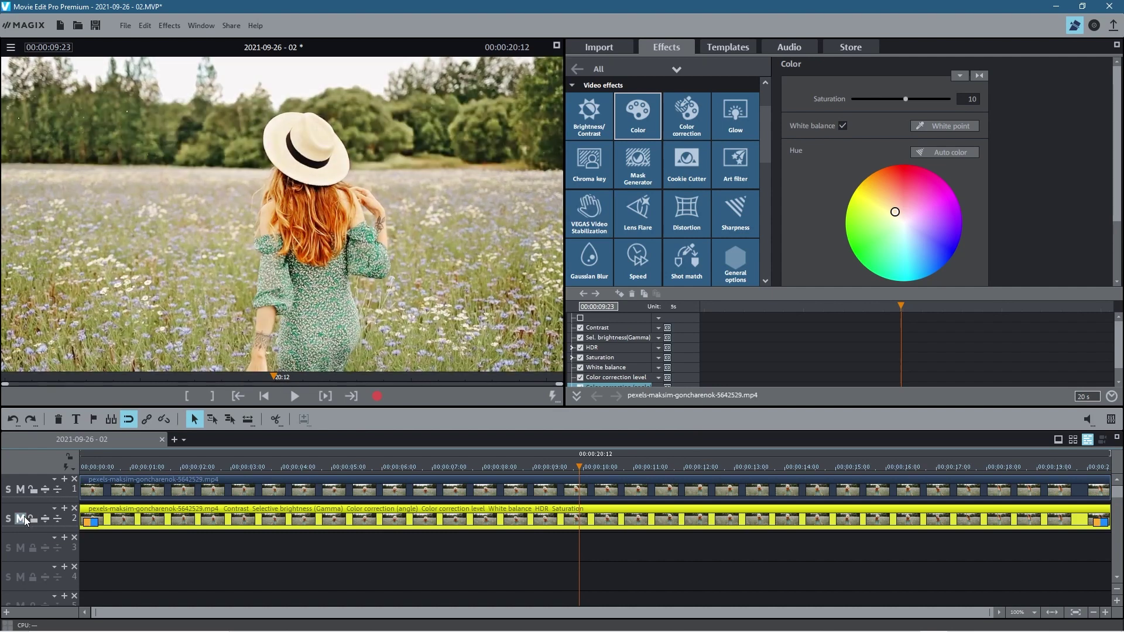
pyautogui.click(689, 116)
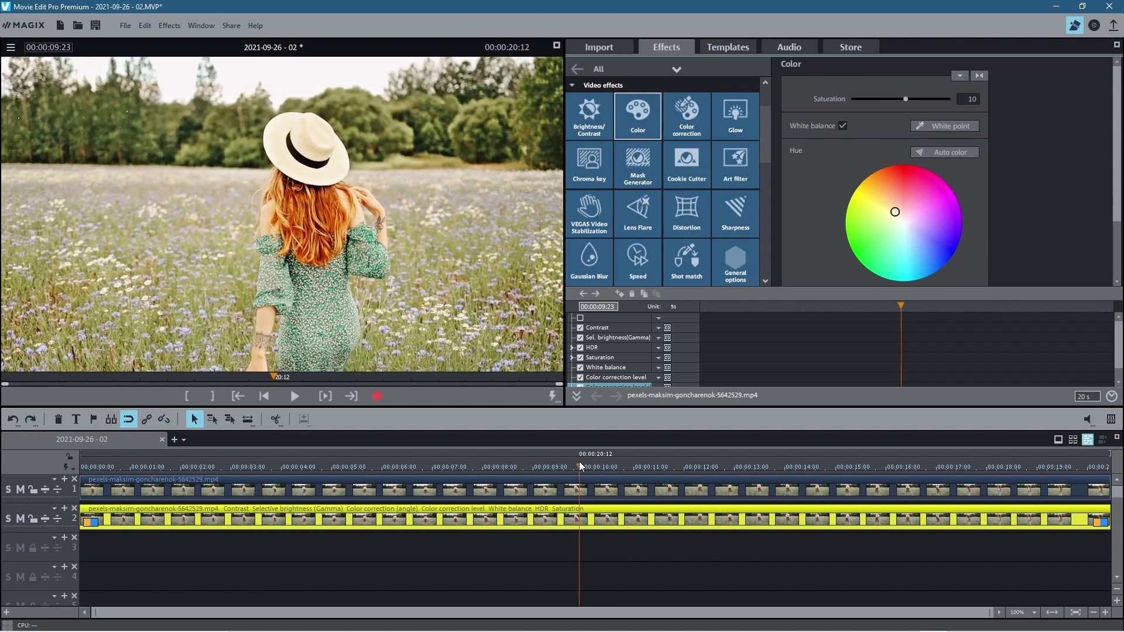
pyautogui.moveTo(579, 467); pyautogui.dragTo(474, 479)
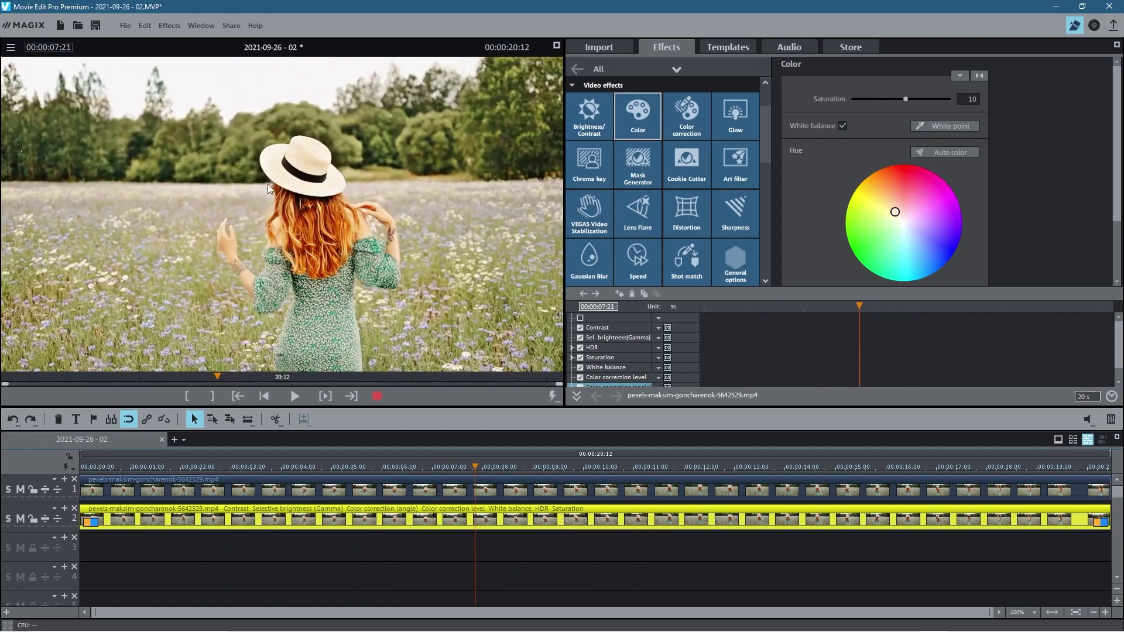
pyautogui.click(125, 26)
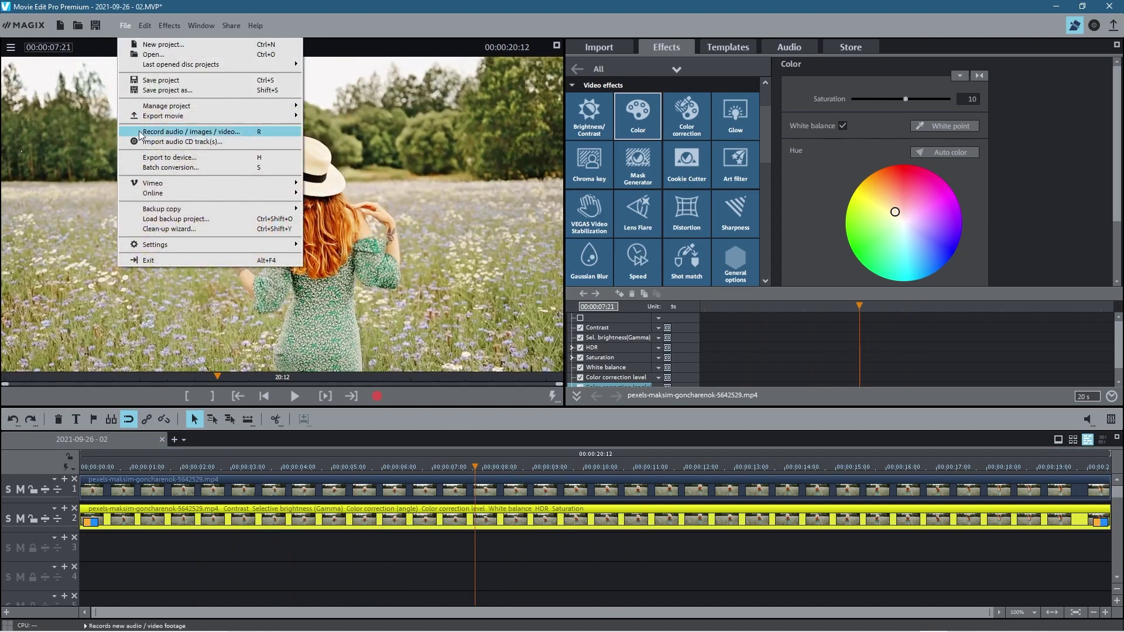
# Save the project as 'colour grading' in Desktop > Colour Grading Tutorial - Movie Edit Pro 2022
pyautogui.click(166, 90)
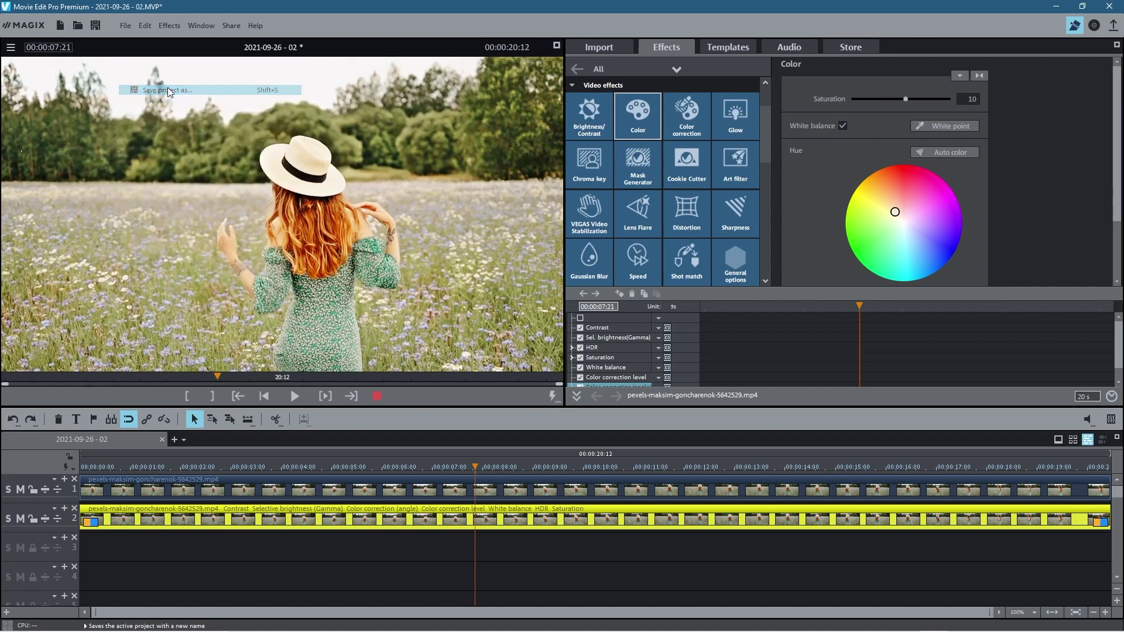
pyautogui.click(410, 388)
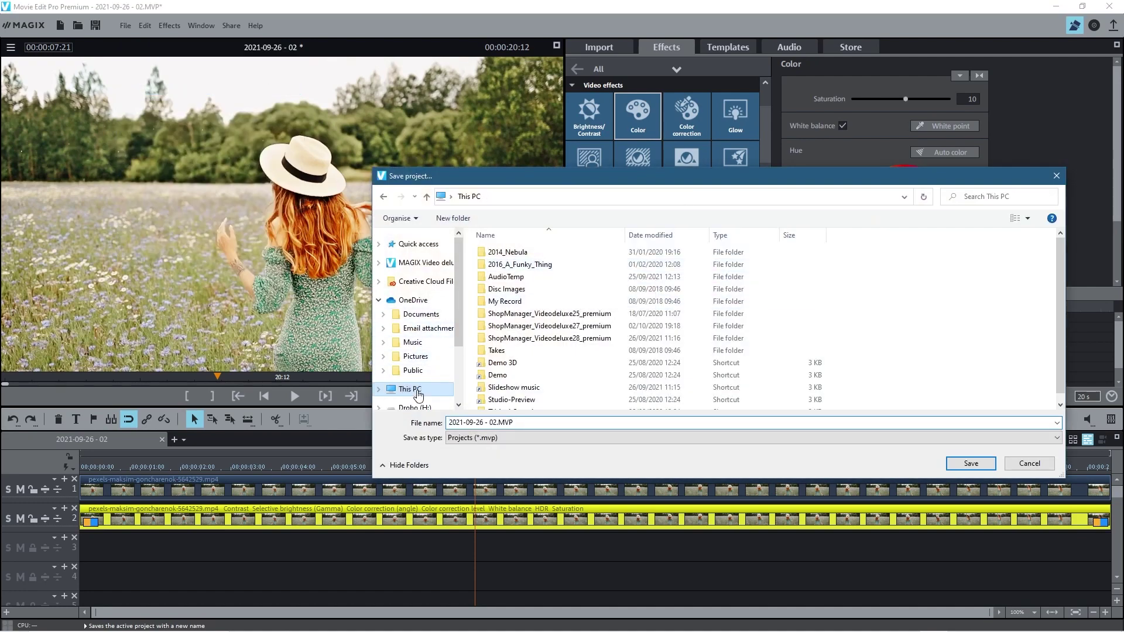
pyautogui.doubleClick(644, 263)
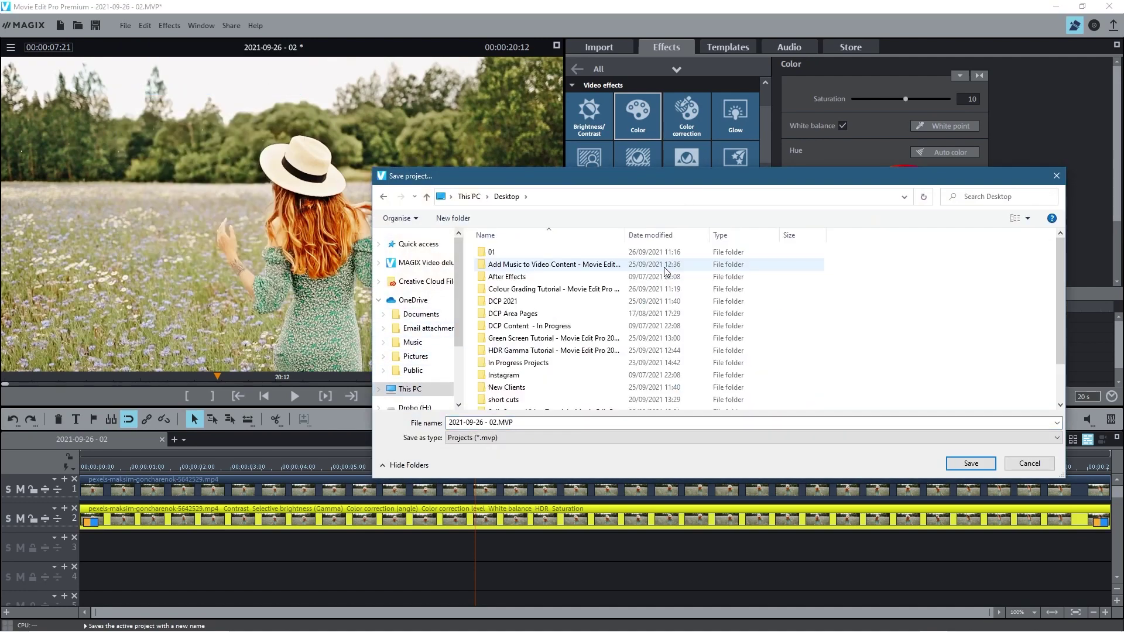
pyautogui.scroll(2, 552, 344)
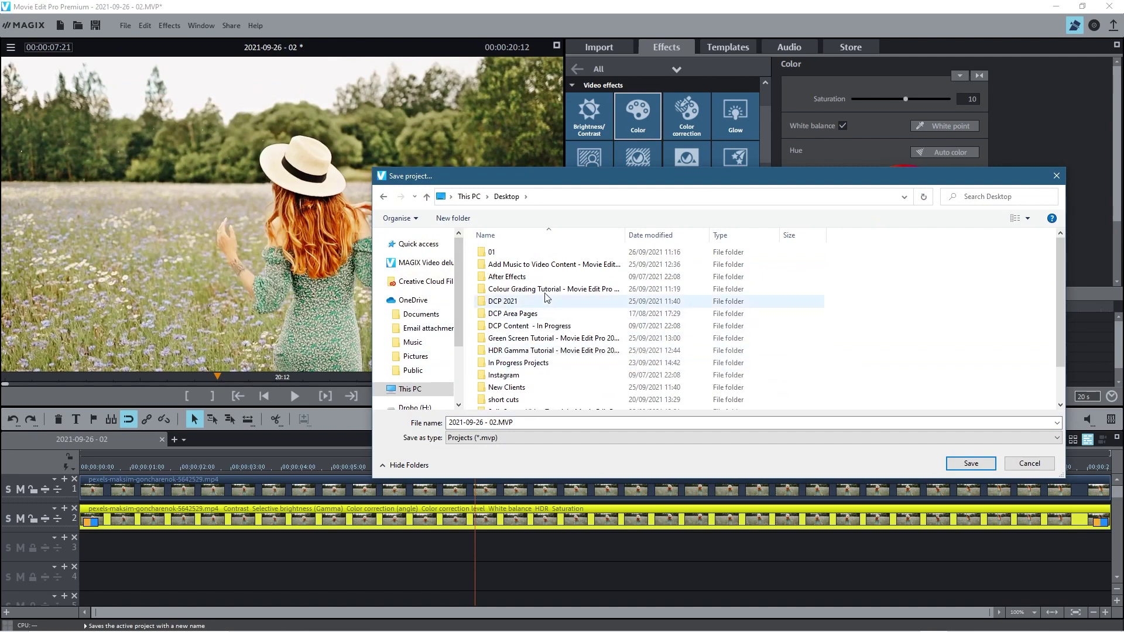
pyautogui.doubleClick(501, 297)
pyautogui.click(500, 422)
pyautogui.write('coo')
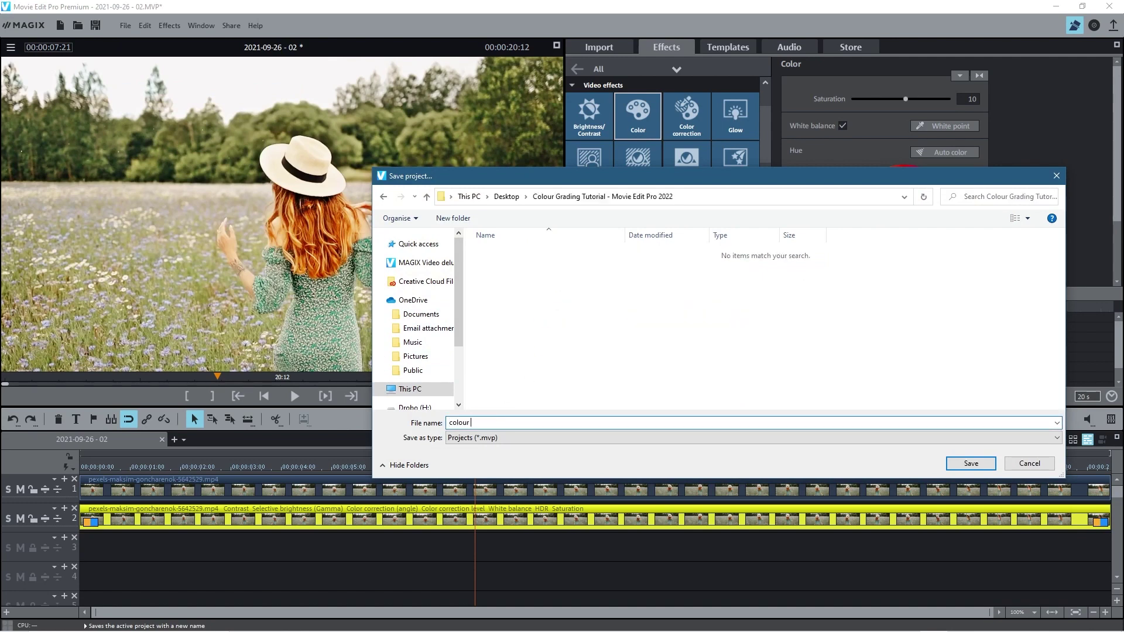
pyautogui.write('our grading')
pyautogui.click(970, 464)
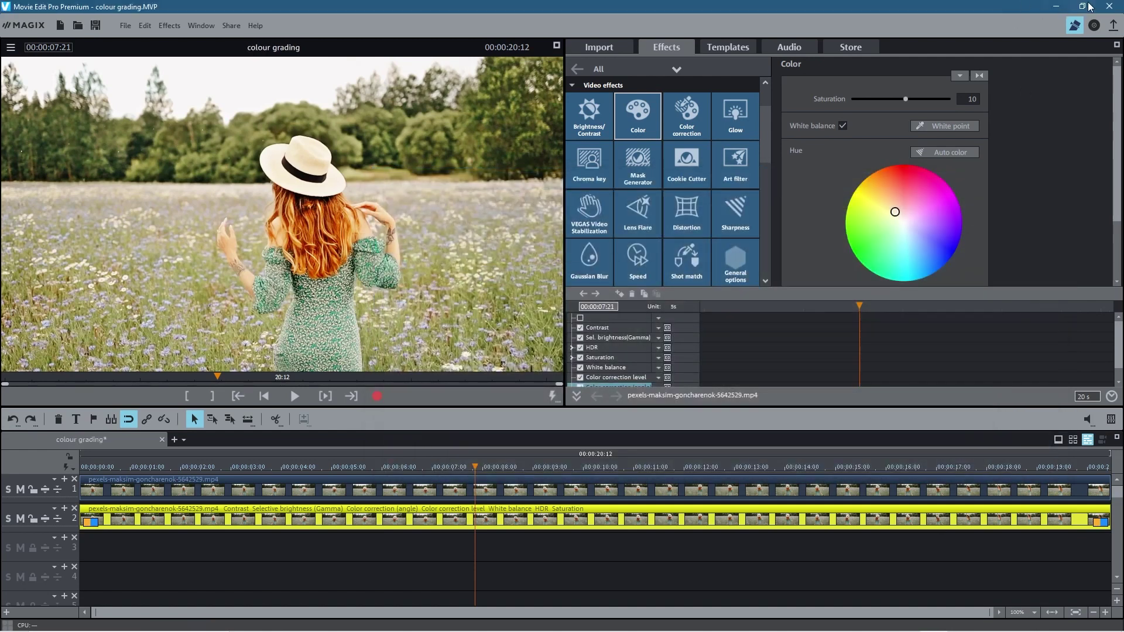
# Close Movie Edit Pro and the Explorer folder showing colour grading.MVP
pyautogui.click(1111, 6)
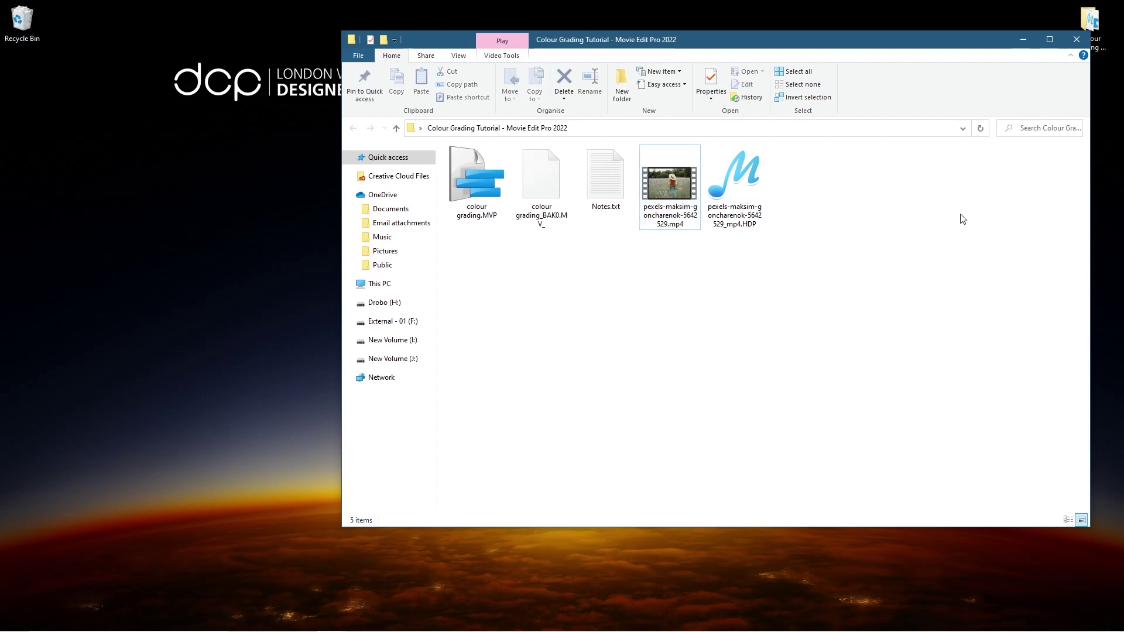
pyautogui.click(1076, 39)
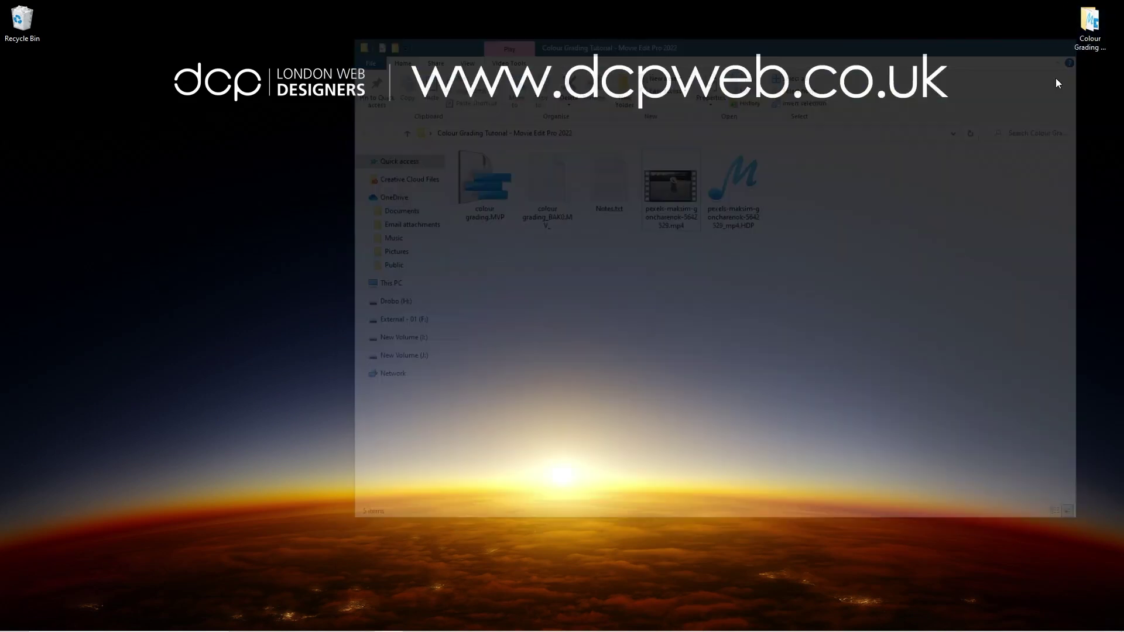